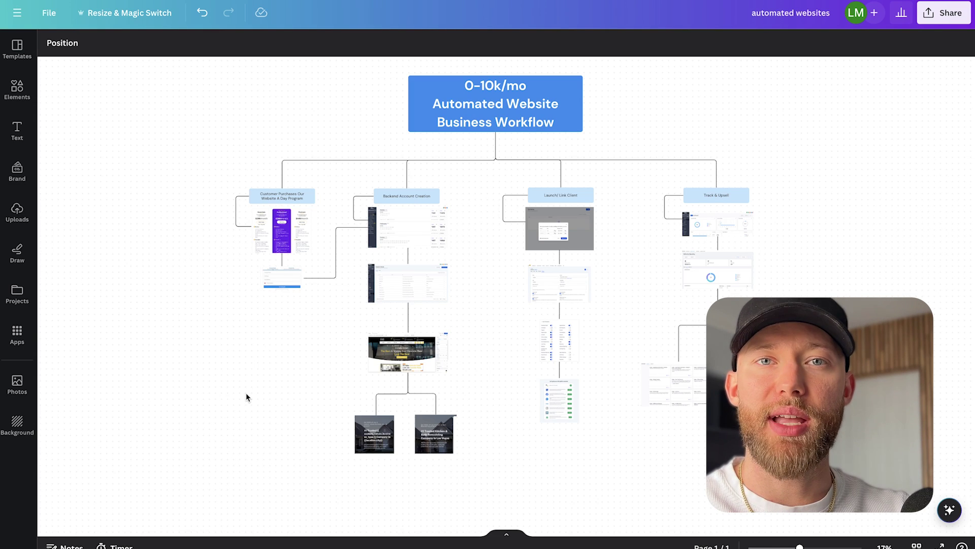
# Select the Customer Purchases branch and the middle two workflow columns, then deselect them.
pyautogui.moveTo(249, 383); pyautogui.dragTo(305, 175)
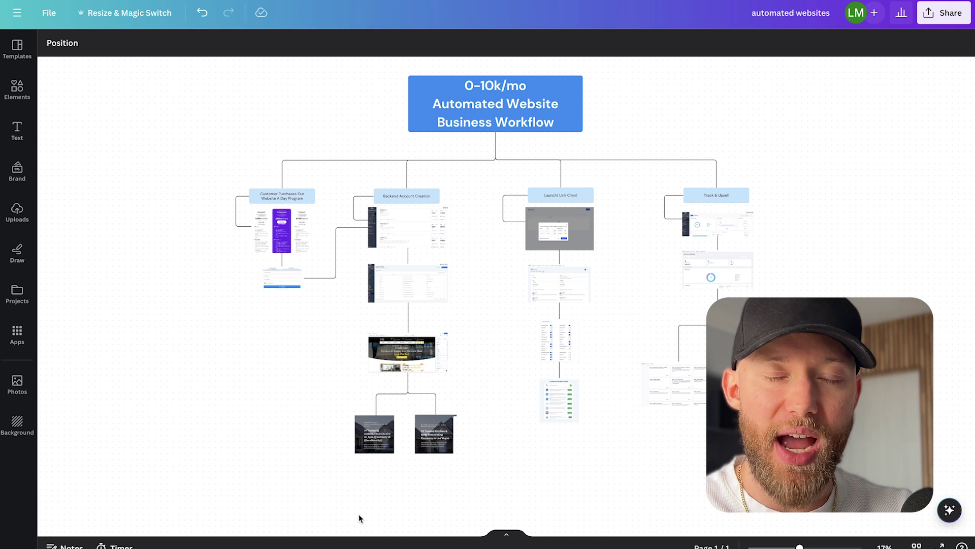
pyautogui.moveTo(359, 516); pyautogui.dragTo(775, 212)
pyautogui.click(838, 224)
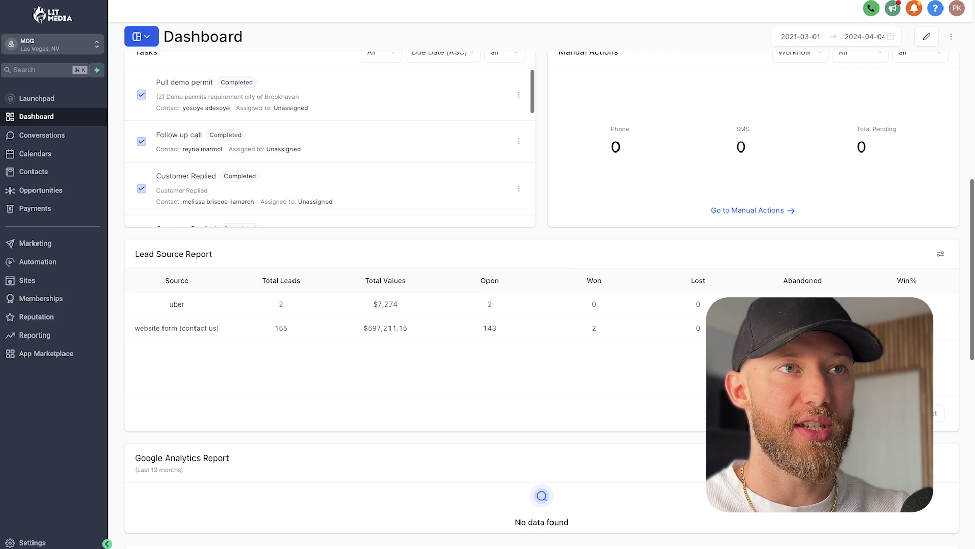
# Highlight the website form (contact us) lead source and its total value figure.
pyautogui.scroll(10, 748, 161)
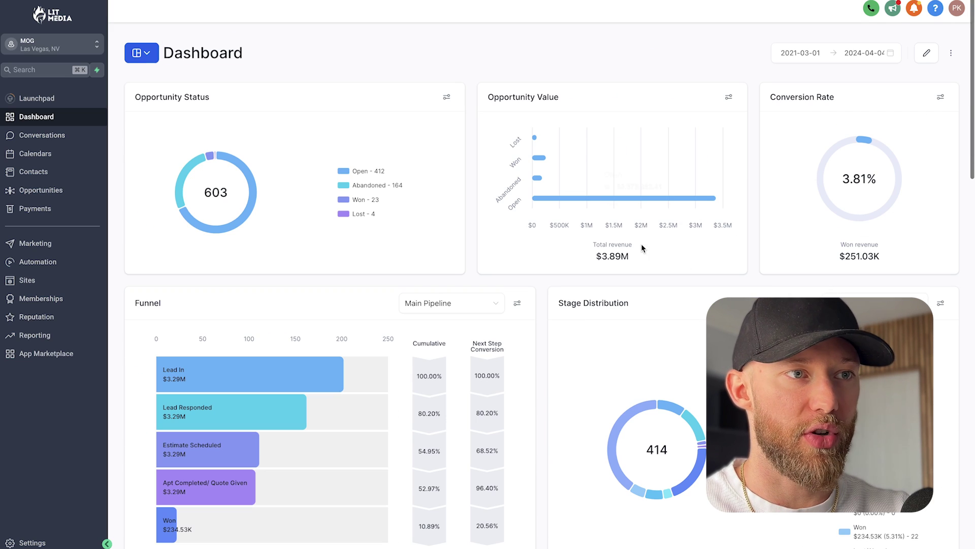
pyautogui.moveTo(807, 254); pyautogui.dragTo(943, 265)
pyautogui.scroll(-7, 714, 258)
pyautogui.scroll(-5, 713, 257)
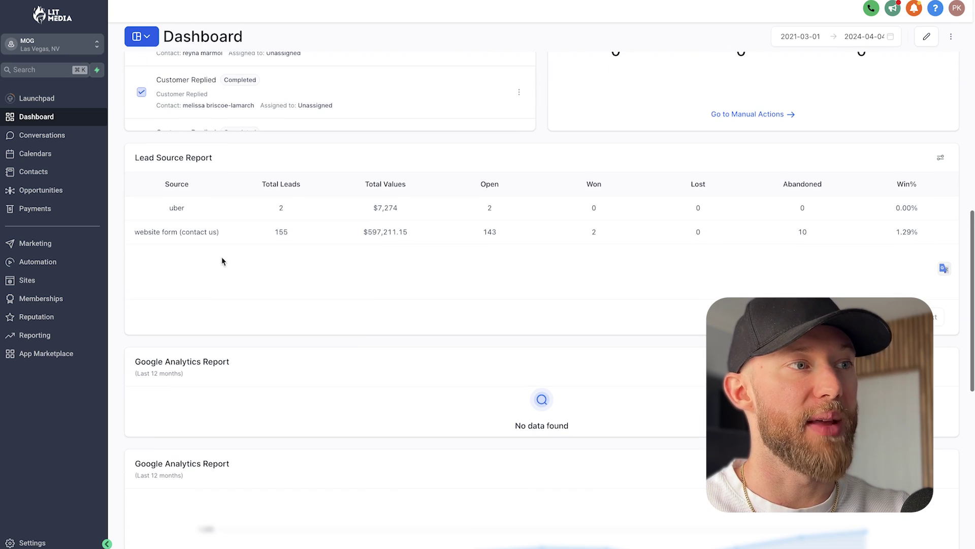
pyautogui.moveTo(149, 230); pyautogui.dragTo(246, 226)
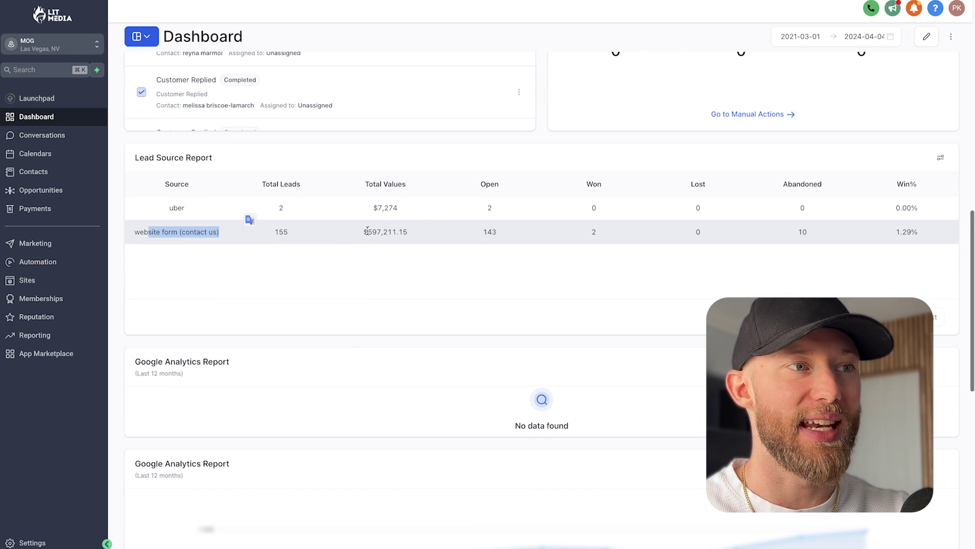
pyautogui.moveTo(368, 231); pyautogui.dragTo(425, 231)
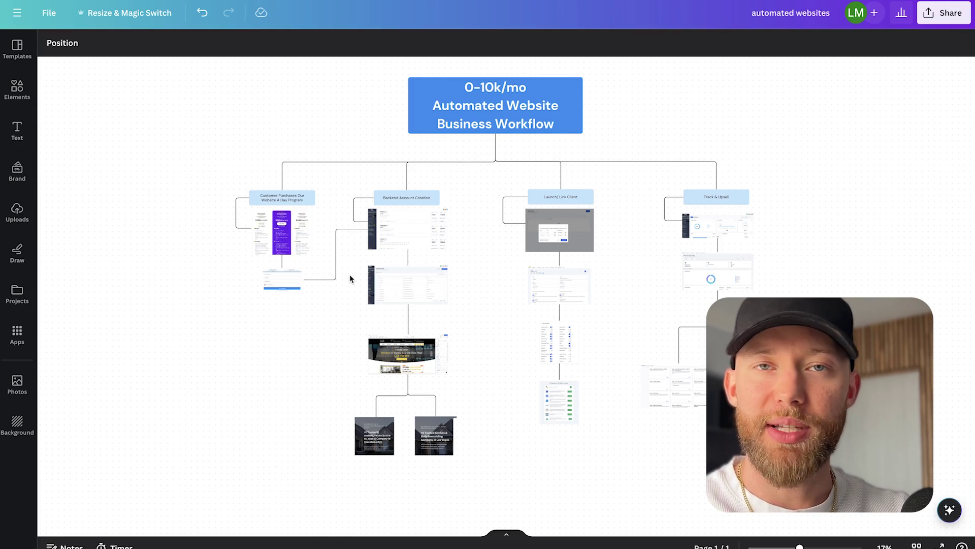
# Zoom the canvas to about 69% and select the Customer Purchases step box.
pyautogui.scroll(5, 275, 324)
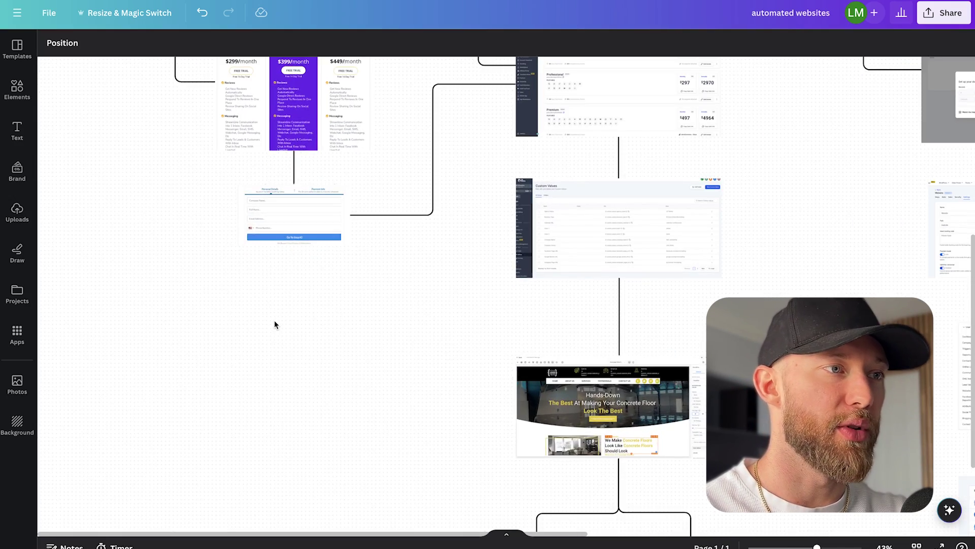
pyautogui.scroll(3, 275, 324)
pyautogui.scroll(5, 275, 324)
pyautogui.scroll(1, 256, 309)
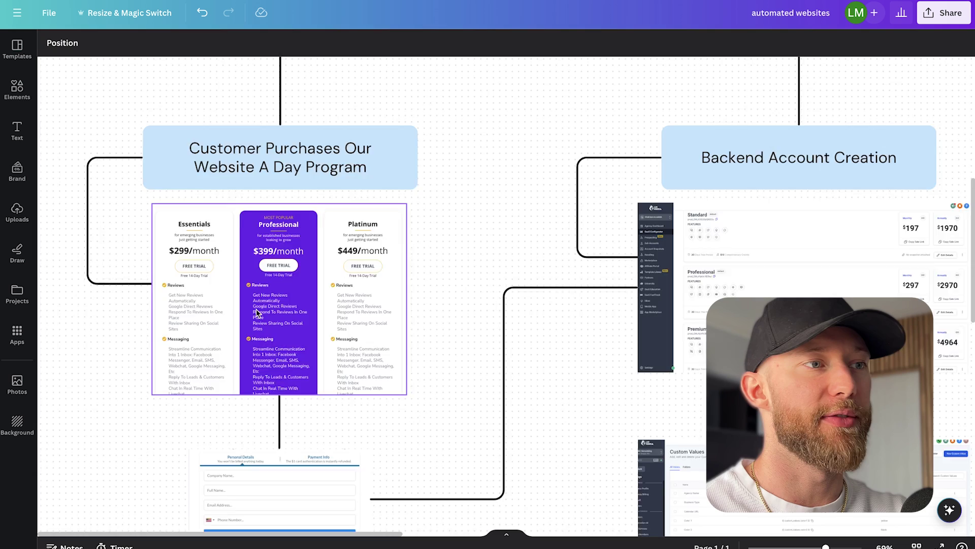
pyautogui.scroll(-2, 256, 309)
pyautogui.hscroll(-2, 256, 309)
pyautogui.click(352, 137)
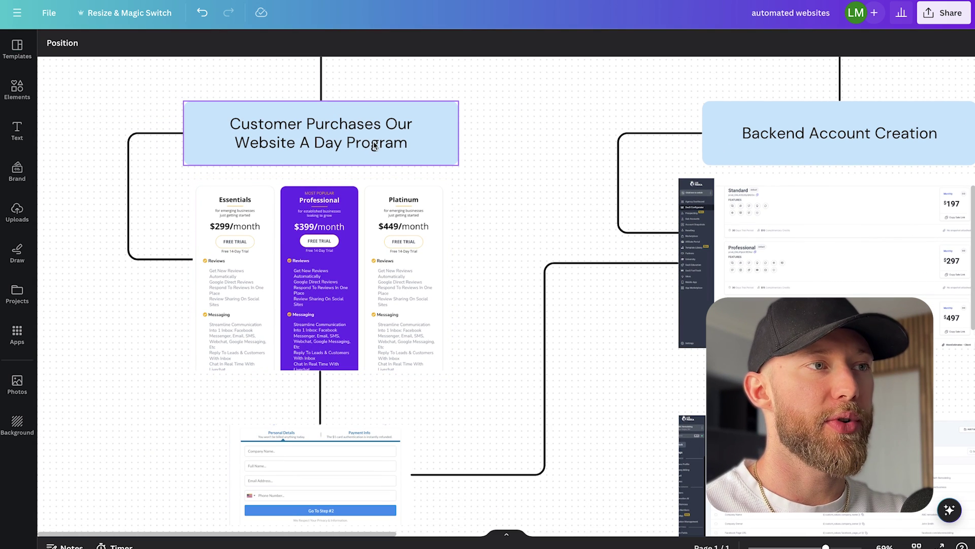
pyautogui.scroll(-2, 370, 143)
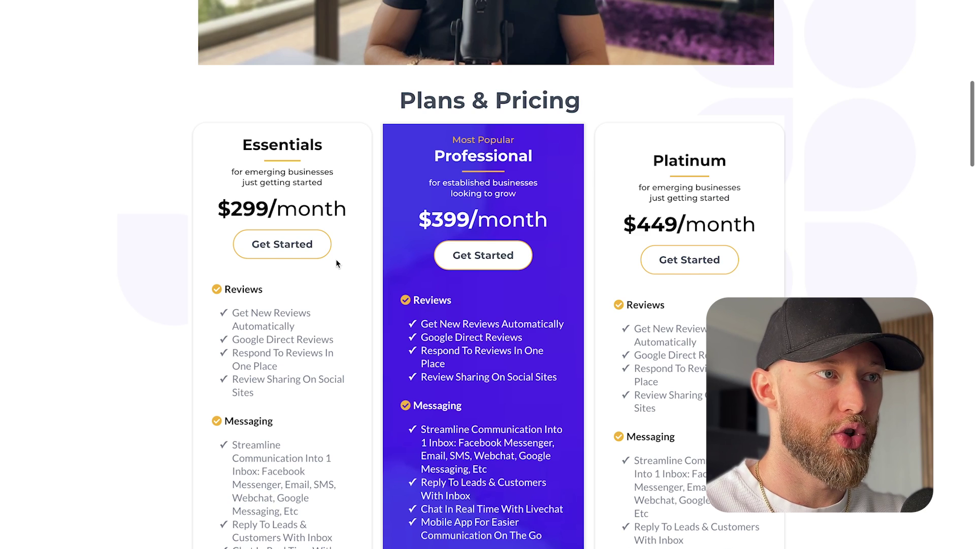
# Start the Essentials plan's 30-day free trial from Plans & Pricing and highlight its Payment Info step.
pyautogui.scroll(5, 337, 263)
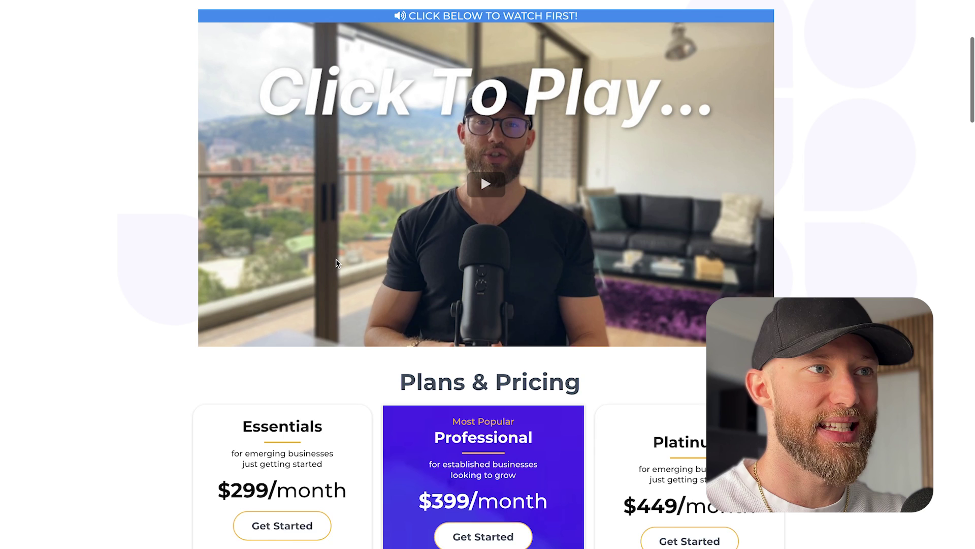
pyautogui.scroll(1, 337, 263)
pyautogui.scroll(-5, 516, 235)
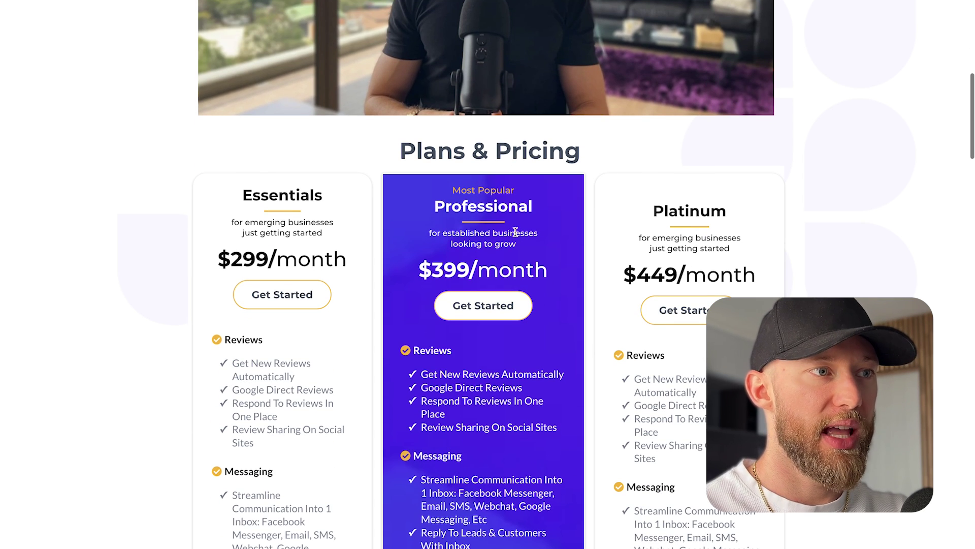
pyautogui.click(290, 298)
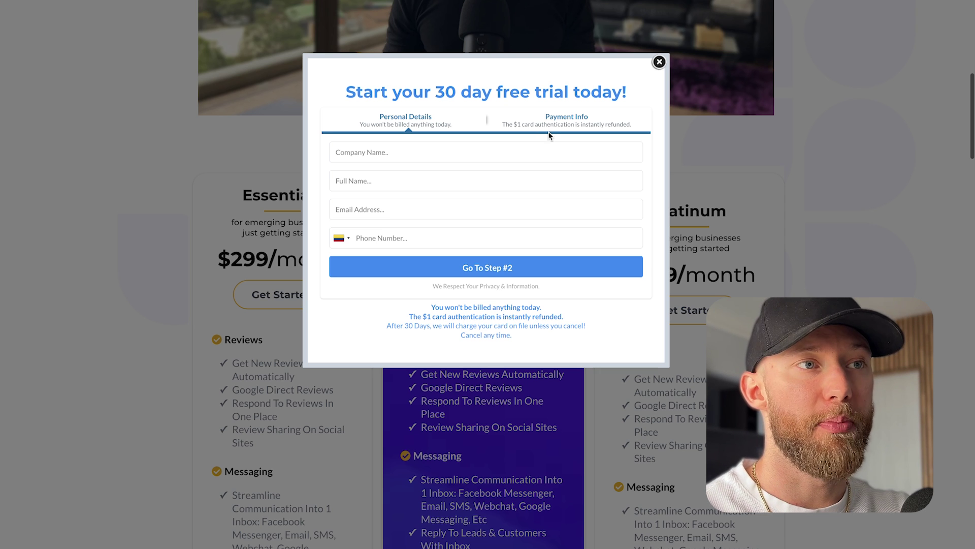
pyautogui.moveTo(547, 119); pyautogui.dragTo(592, 120)
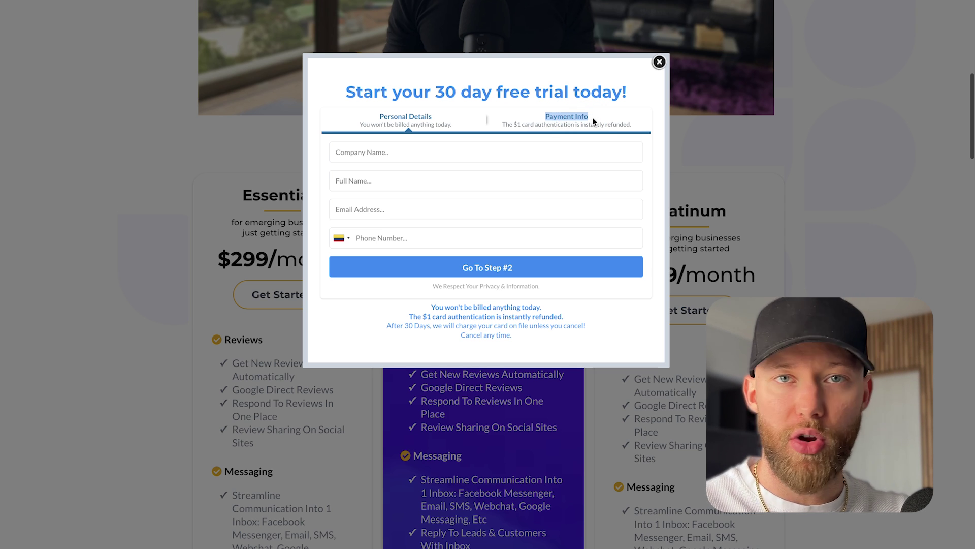
pyautogui.click(630, 333)
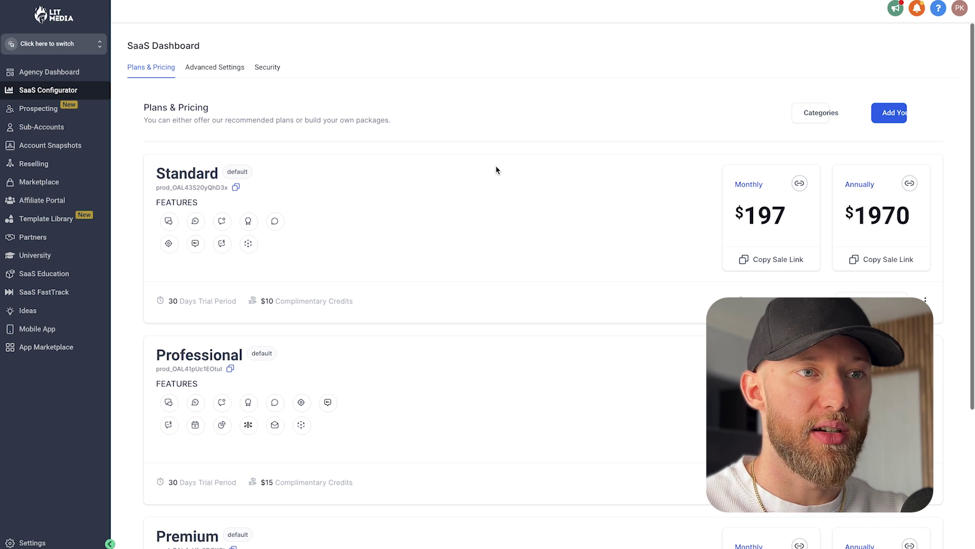
# Edit the Premium plan and view its pricing: $497 monthly, $4964 annually.
pyautogui.scroll(-4, 533, 184)
pyautogui.scroll(3, 385, 361)
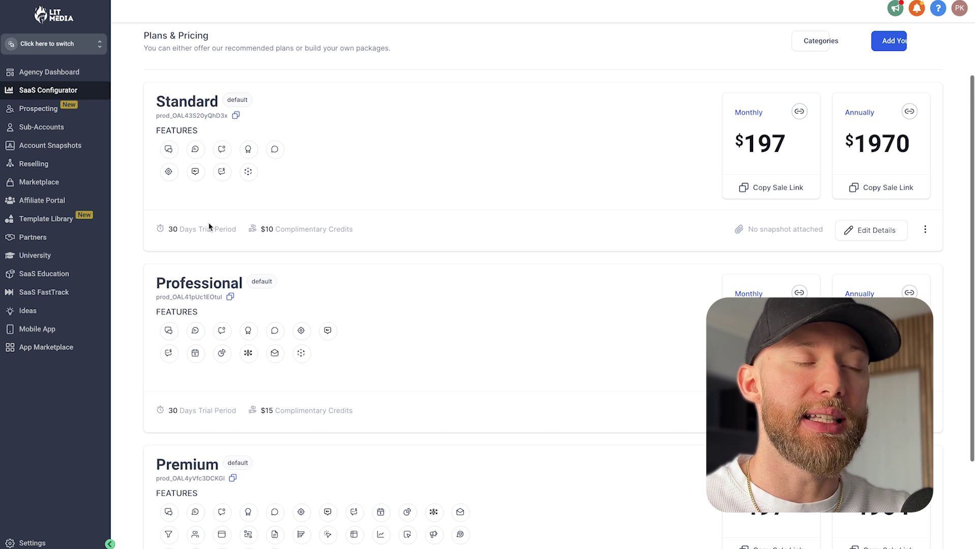
pyautogui.scroll(-3, 342, 322)
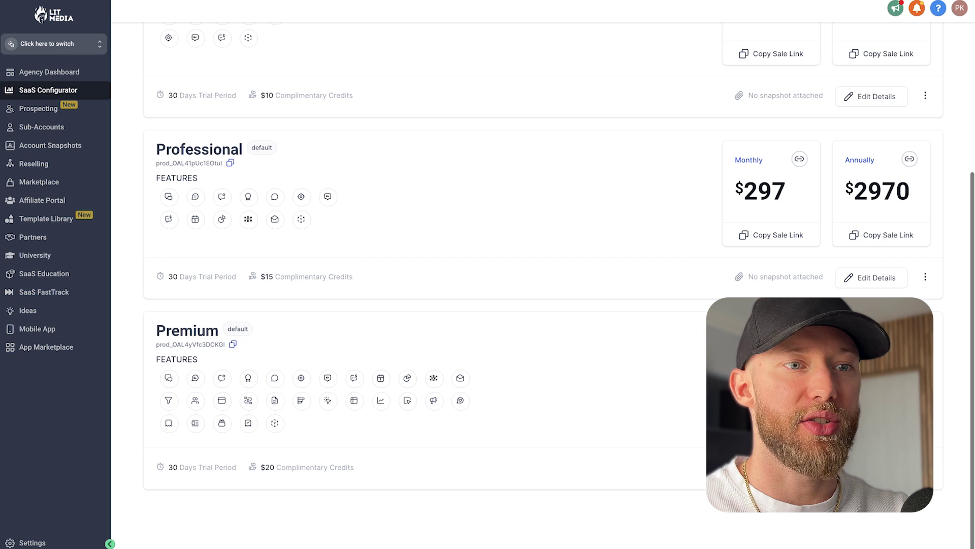
pyautogui.click(871, 468)
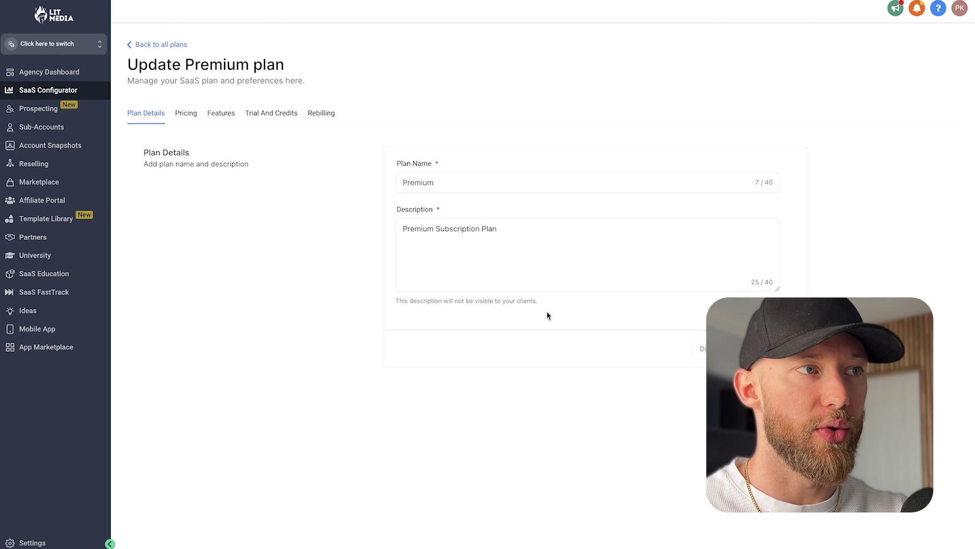
pyautogui.click(193, 119)
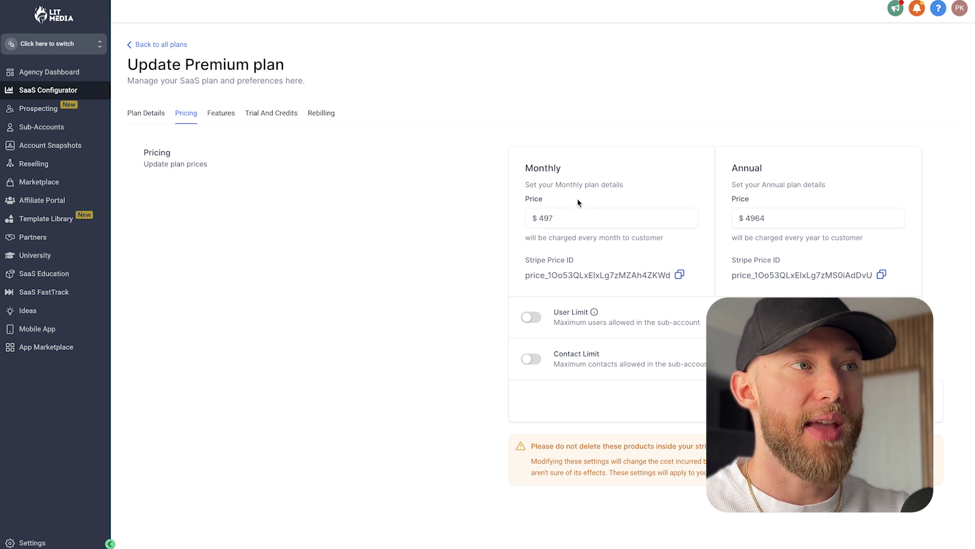
# Review the Premium plan's enabled features, then show its Rebilling settings with Phone System at 1.5x markup.
pyautogui.click(220, 114)
pyautogui.scroll(-5, 337, 261)
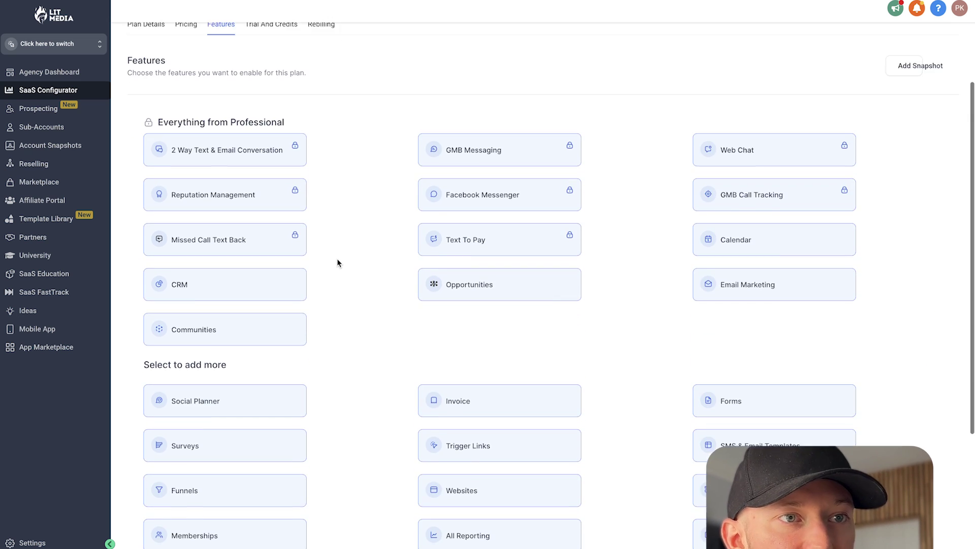
pyautogui.scroll(5, 581, 260)
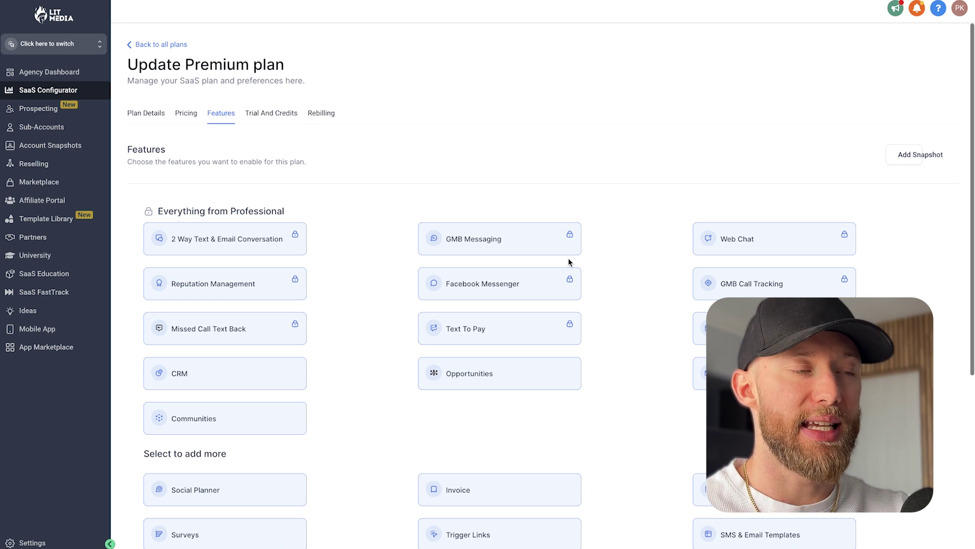
pyautogui.click(322, 113)
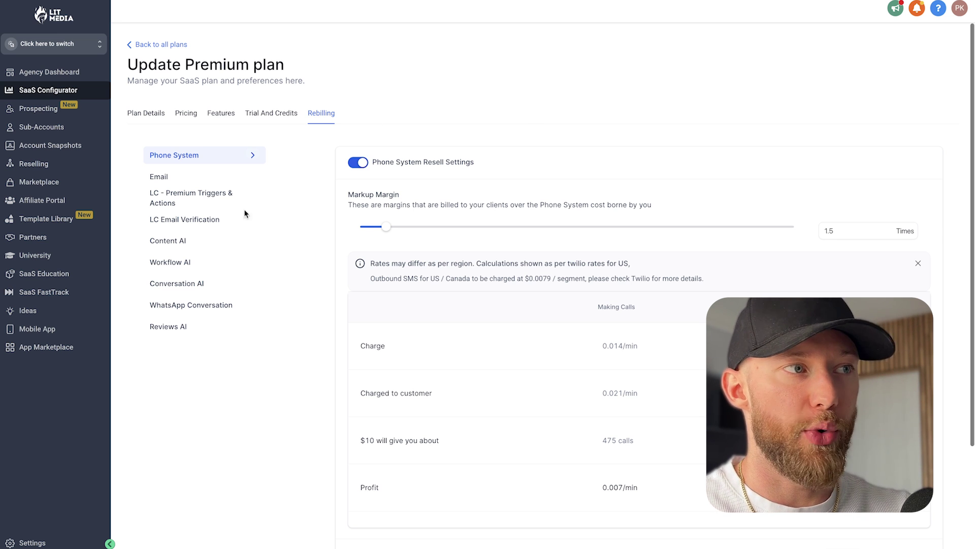
# Set Email's rebilling markup margin to 3.9x and Phone System's to 4.5x, then view Content AI.
pyautogui.scroll(-1, 389, 187)
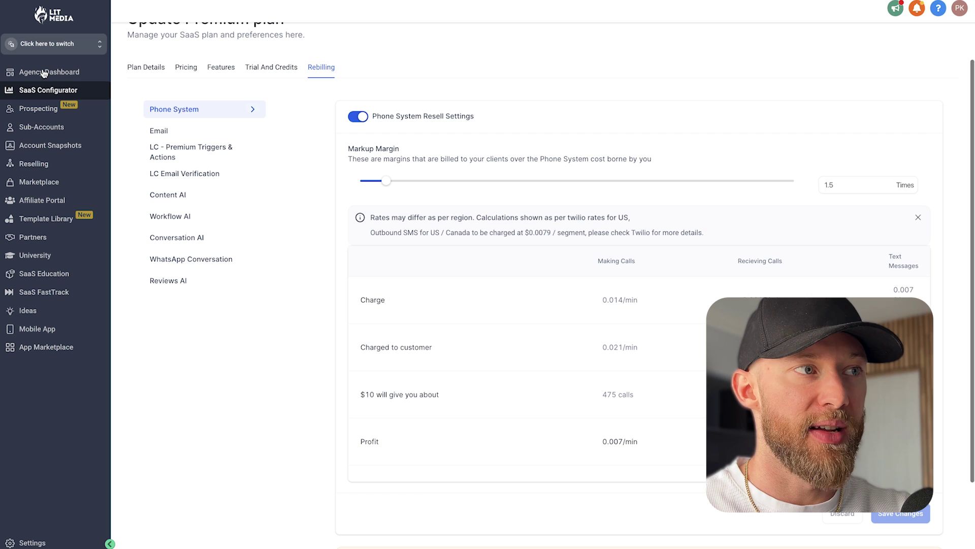
pyautogui.click(181, 130)
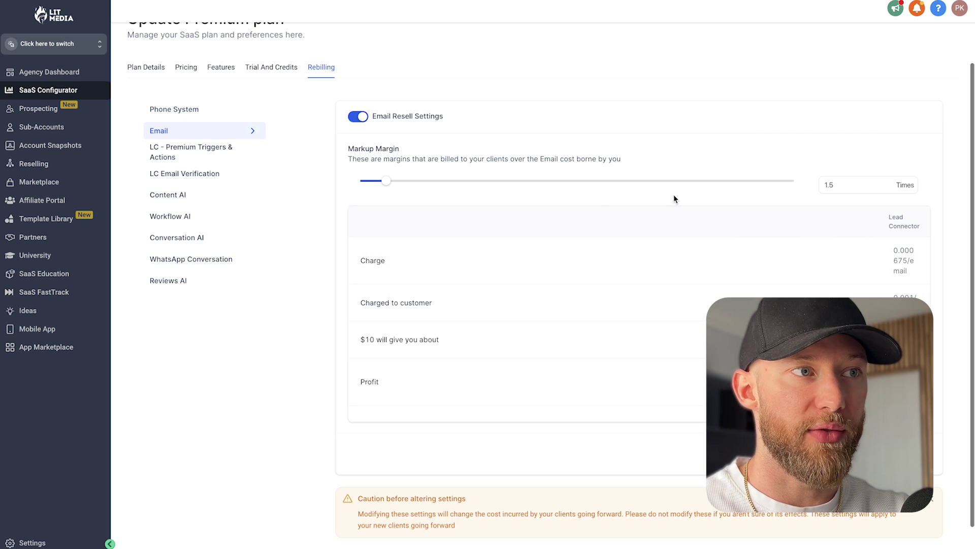
pyautogui.moveTo(386, 181); pyautogui.dragTo(501, 181)
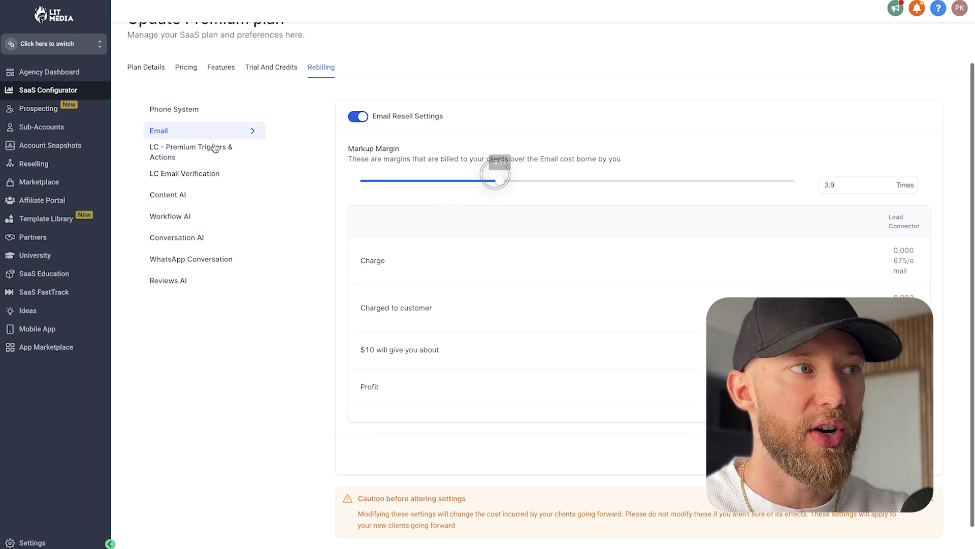
pyautogui.click(174, 109)
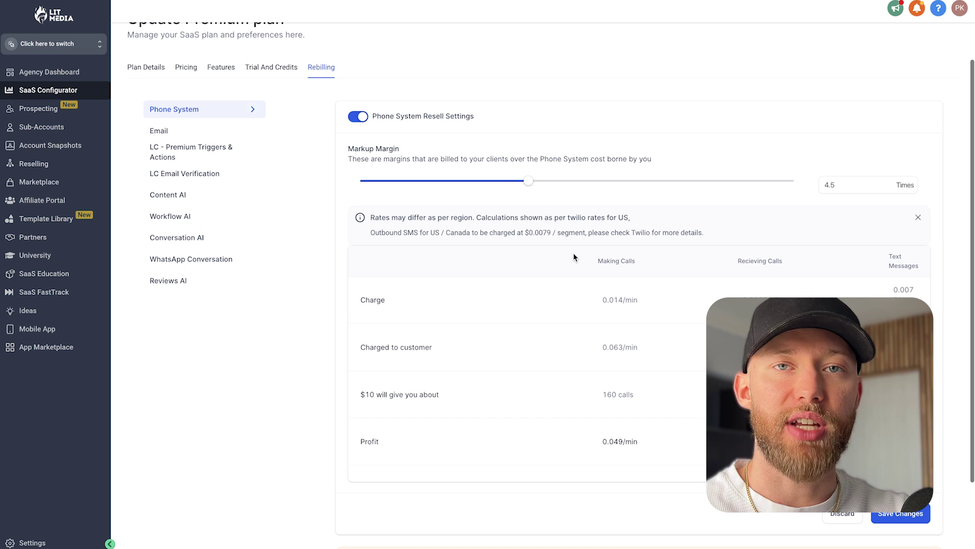
pyautogui.click(186, 196)
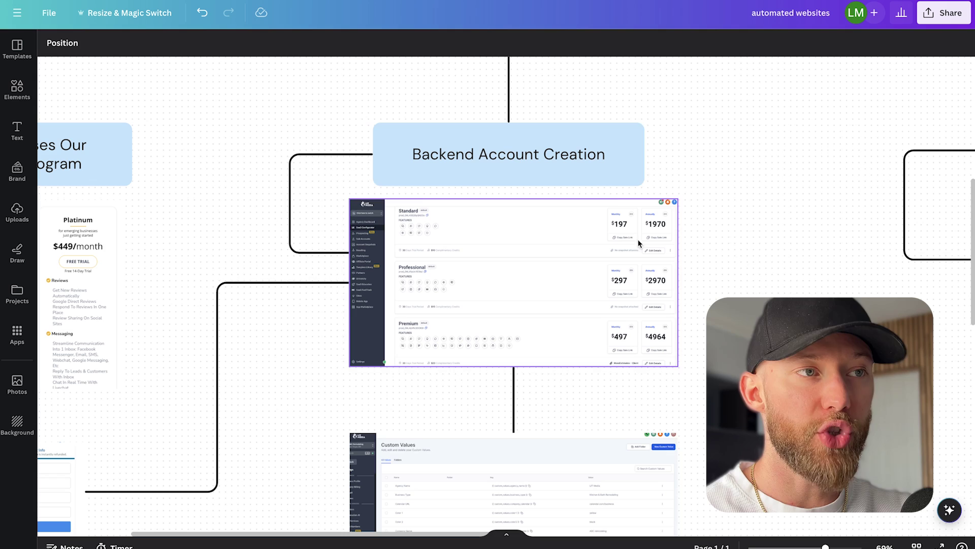
# Scroll the Canva whiteboard down to the Custom Values screenshot and zoom to about 150%.
pyautogui.scroll(-6, 532, 218)
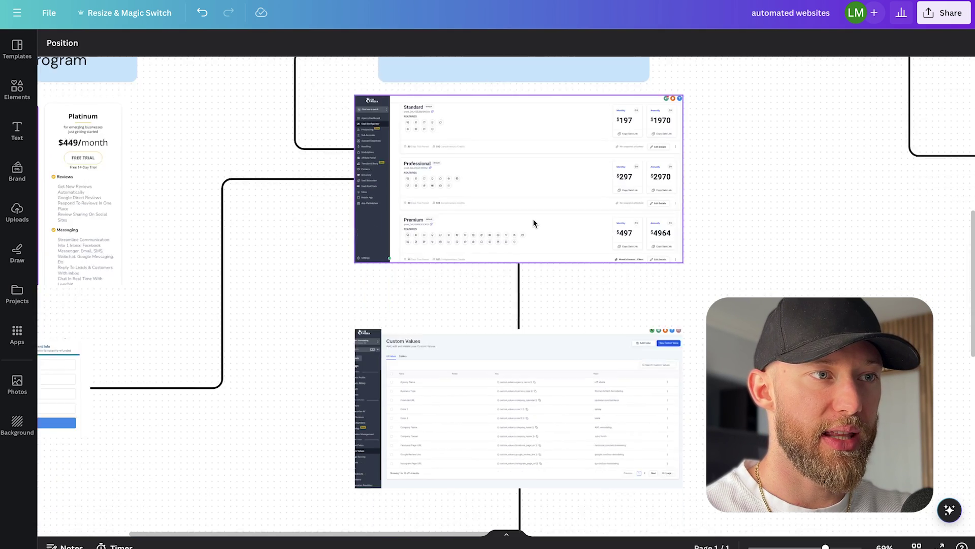
pyautogui.scroll(3, 533, 218)
pyautogui.scroll(2, 533, 223)
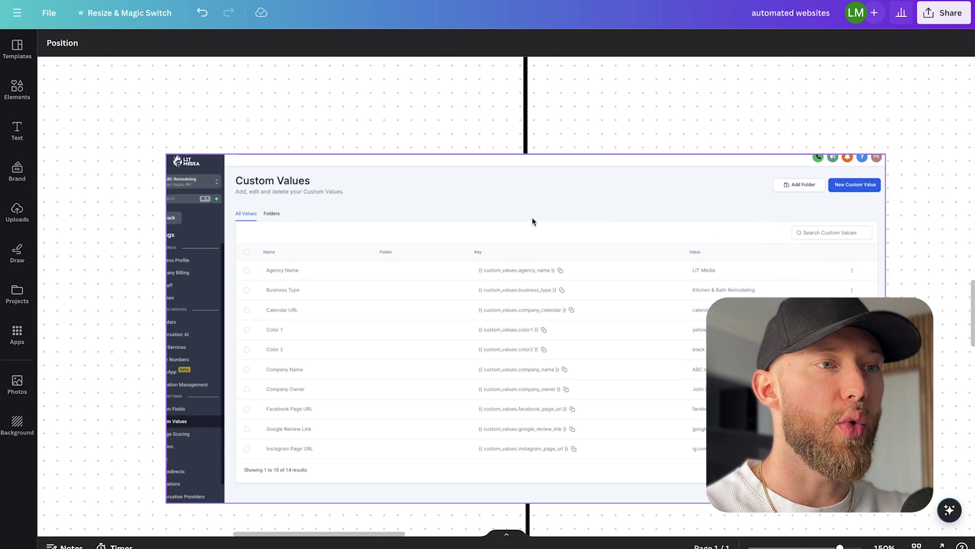
pyautogui.scroll(-2, 603, 303)
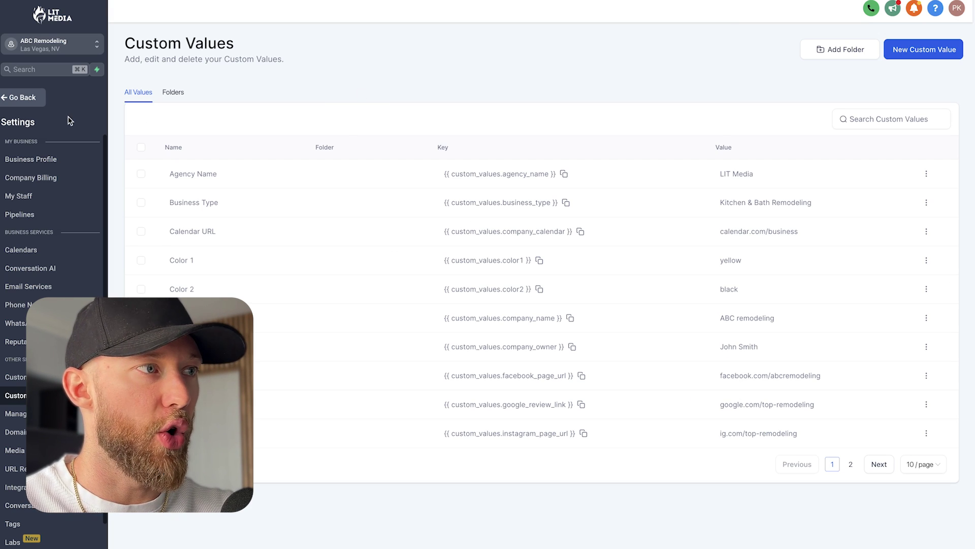
pyautogui.click(23, 122)
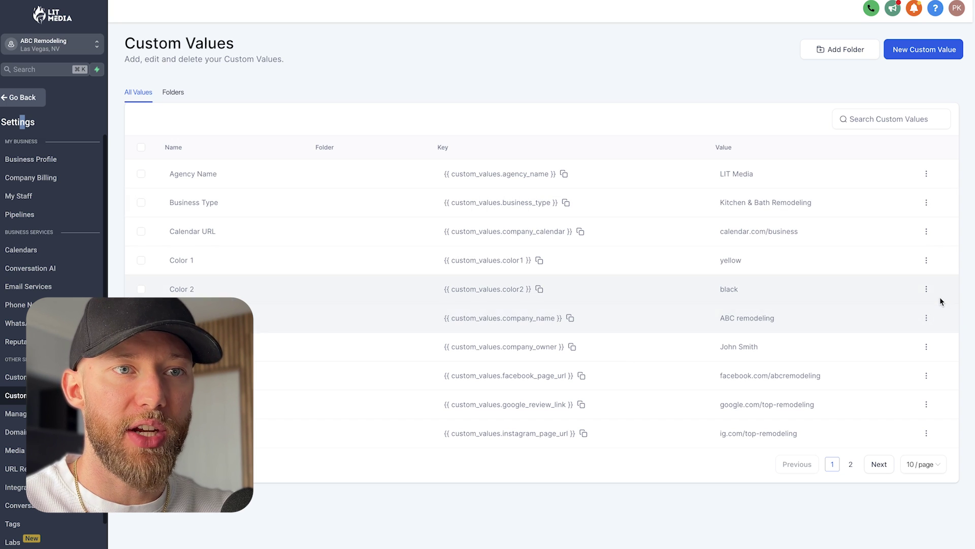
pyautogui.click(927, 293)
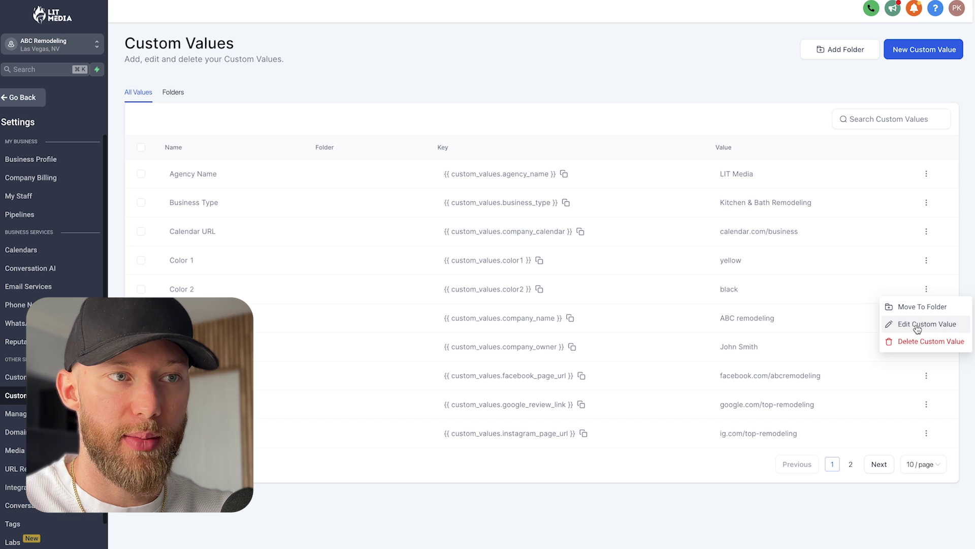
pyautogui.click(746, 529)
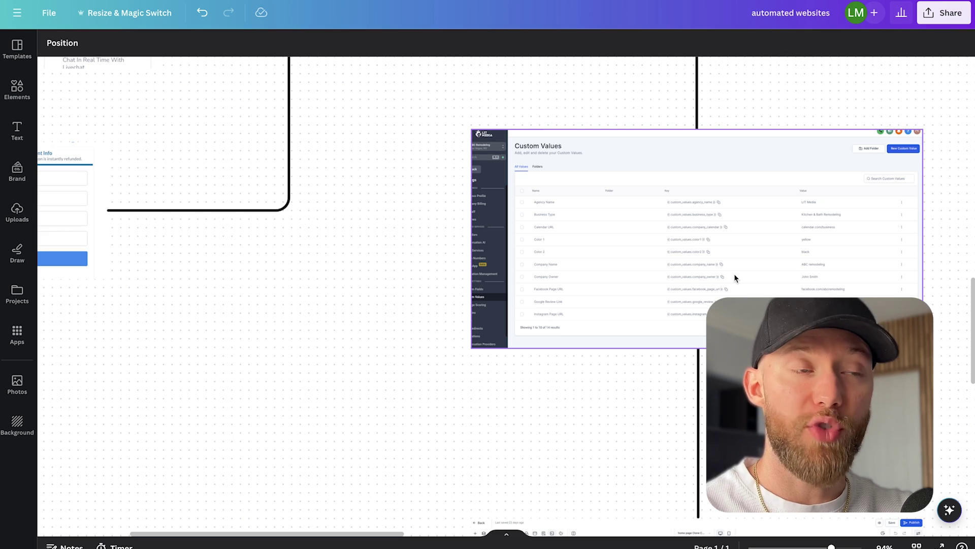
# Scroll past the pricing cards, signup form and Custom Values screenshot to the concrete-floor website screenshot.
pyautogui.scroll(-3, 733, 274)
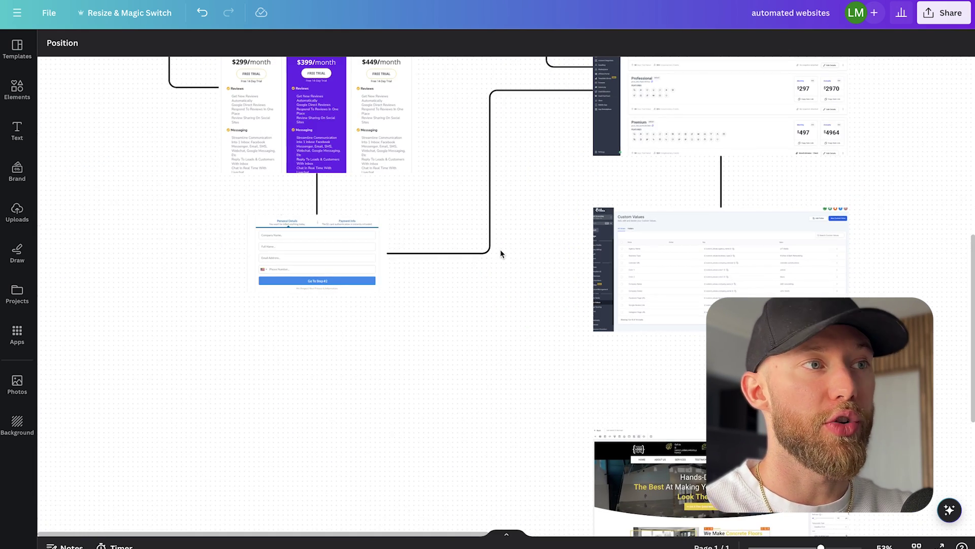
pyautogui.scroll(3, 501, 251)
pyautogui.scroll(5, 279, 468)
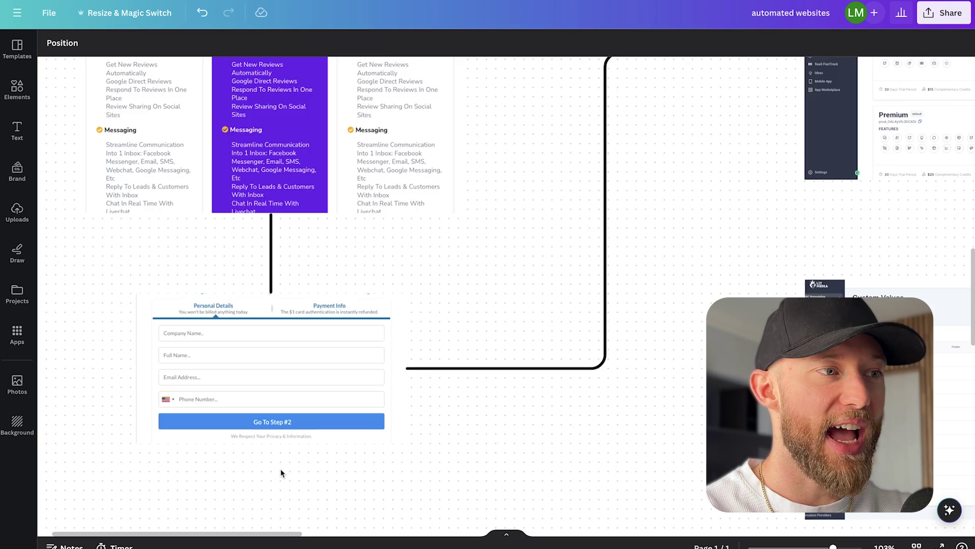
pyautogui.scroll(2, 280, 469)
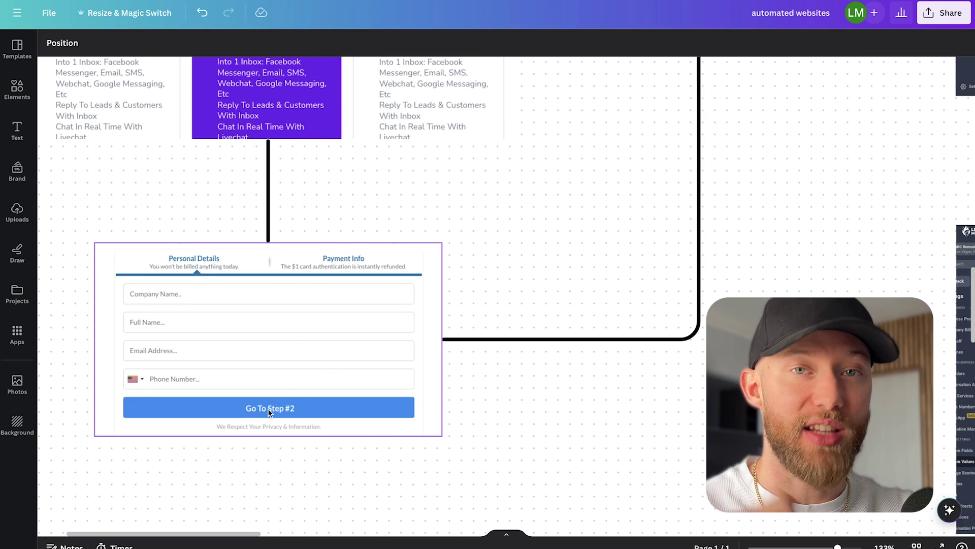
pyautogui.hscroll(1, 268, 412)
pyautogui.hscroll(10, 268, 411)
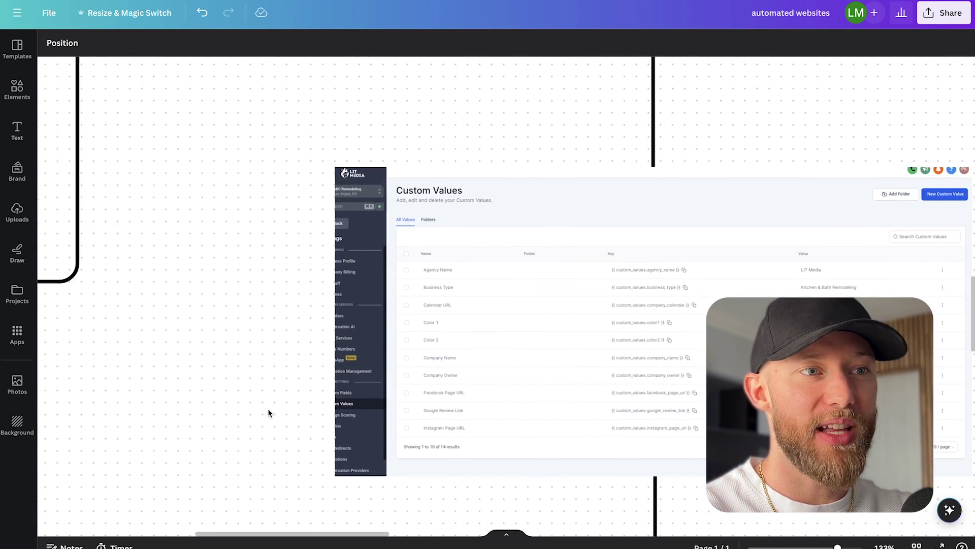
pyautogui.scroll(4, 684, 346)
pyautogui.hscroll(3, 684, 346)
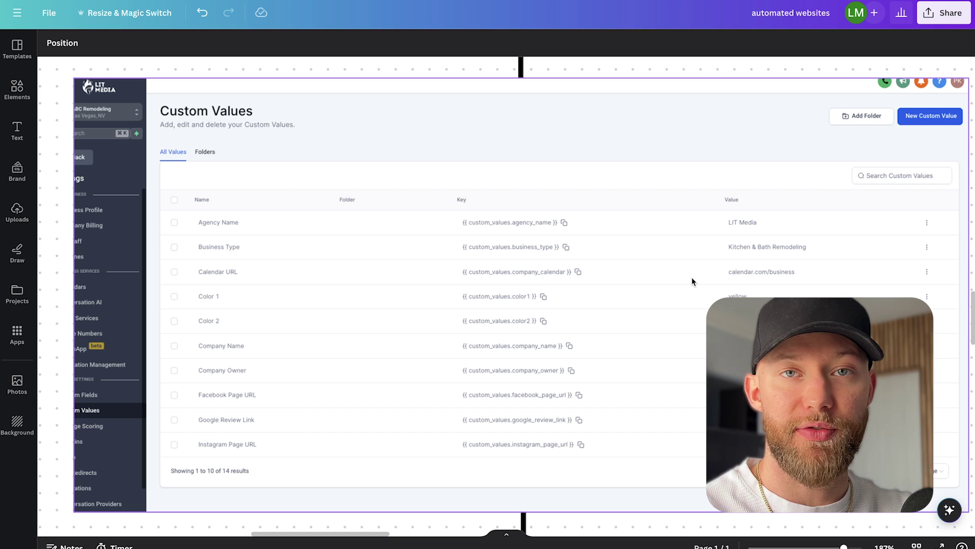
pyautogui.scroll(-3, 692, 281)
pyautogui.scroll(-5, 691, 281)
pyautogui.scroll(-3, 692, 279)
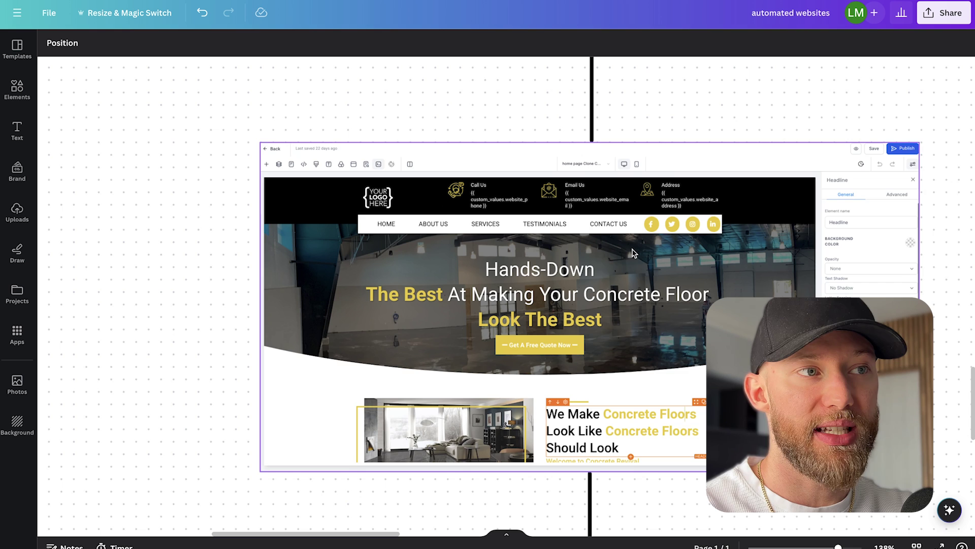
# Zoom to about 227% on the concrete-floor website screenshot and scroll down through its hero.
pyautogui.scroll(-1, 633, 252)
pyautogui.scroll(5, 466, 167)
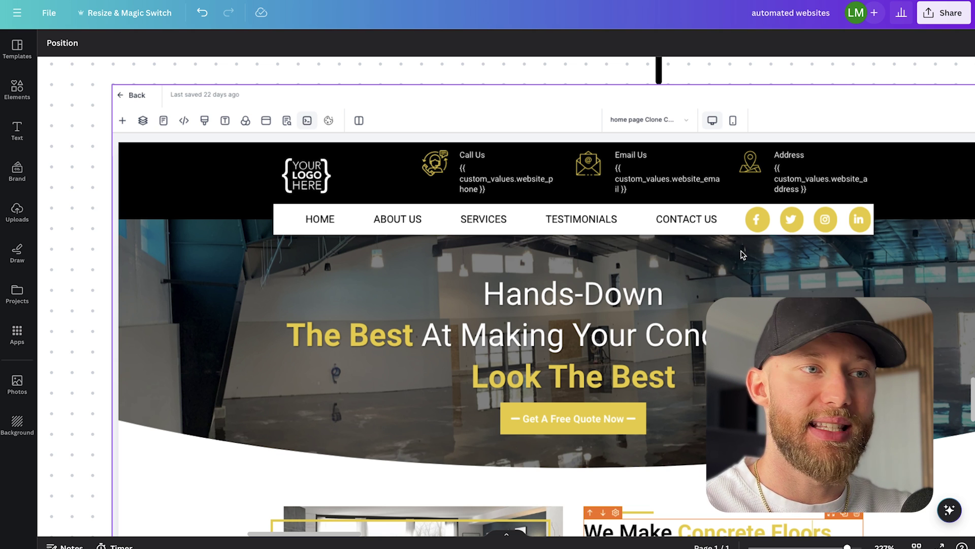
pyautogui.scroll(-4, 742, 254)
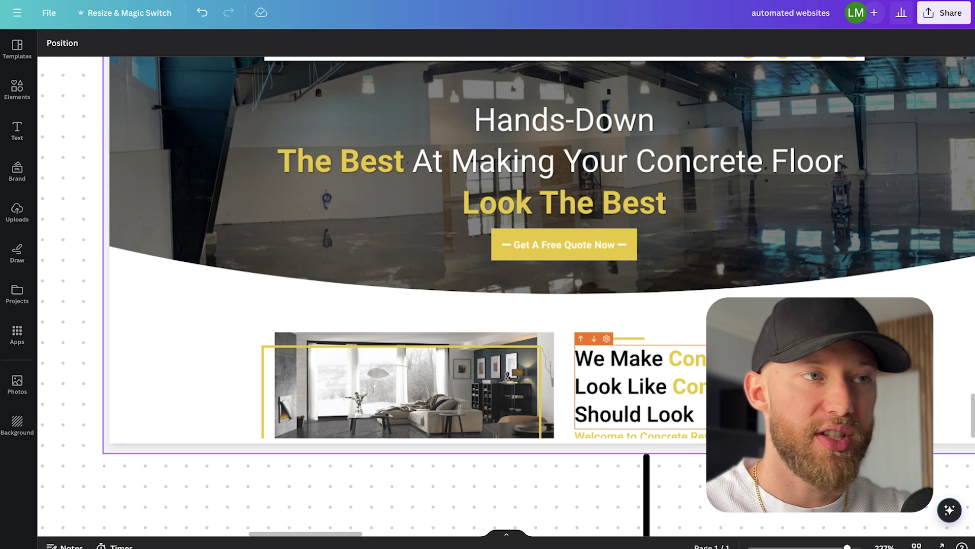
pyautogui.scroll(-3, 700, 305)
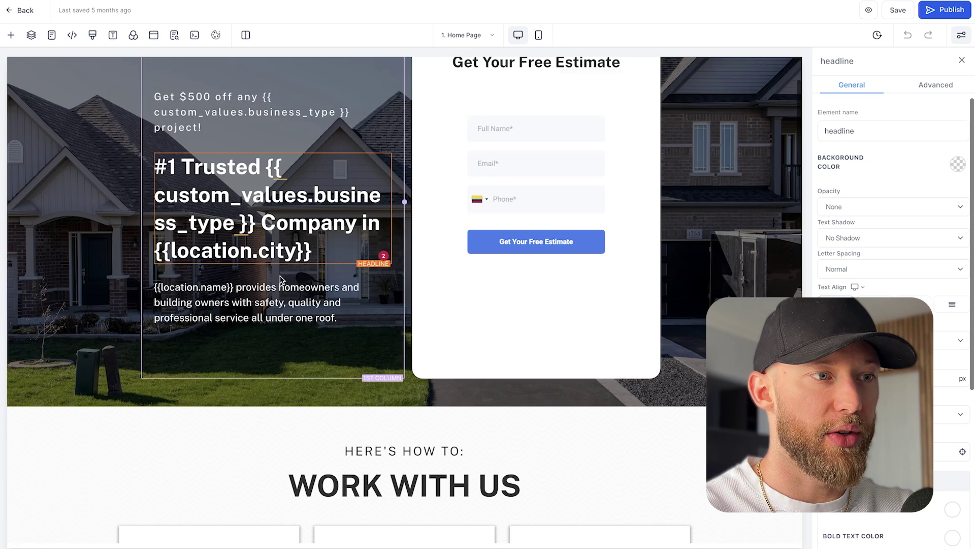
# Scroll past the Work With Us cards and click into the SINCE 2011! headline.
pyautogui.scroll(-3, 279, 276)
pyautogui.scroll(-4, 280, 275)
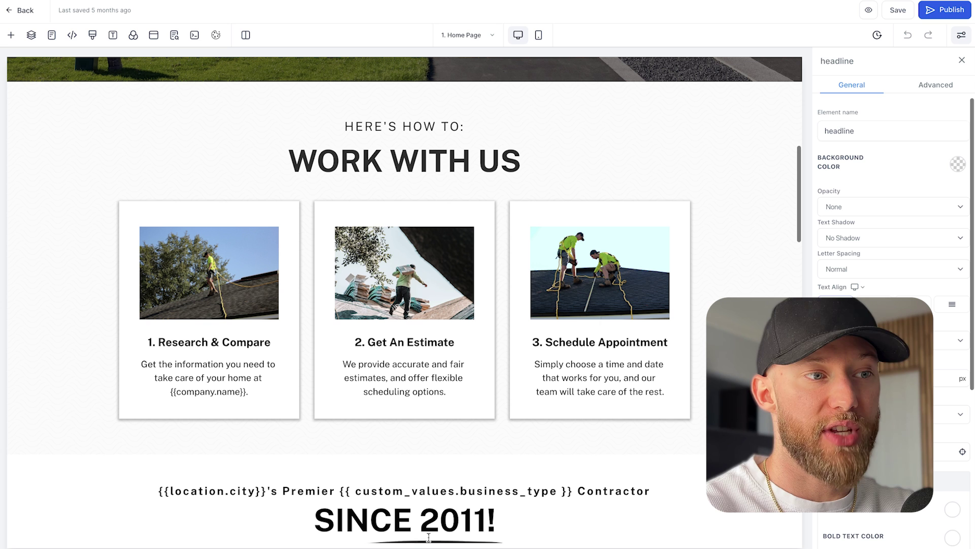
pyautogui.click(419, 519)
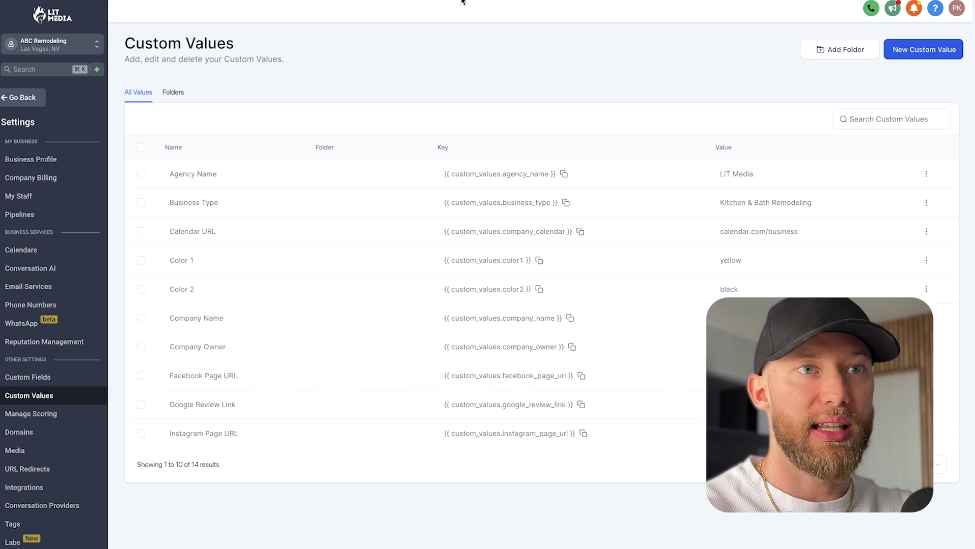
pyautogui.click(928, 51)
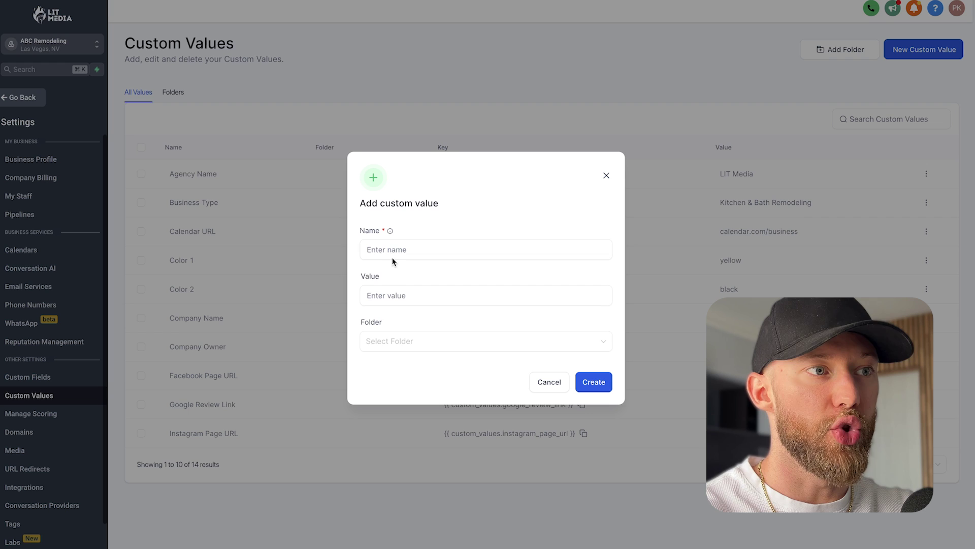
pyautogui.click(378, 247)
pyautogui.click(369, 240)
pyautogui.click(392, 283)
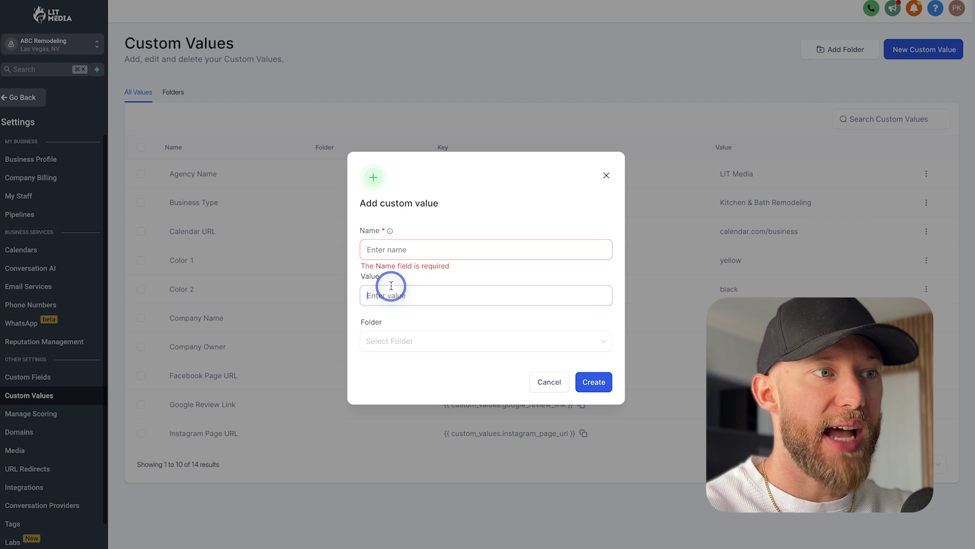
pyautogui.click(470, 394)
pyautogui.click(552, 384)
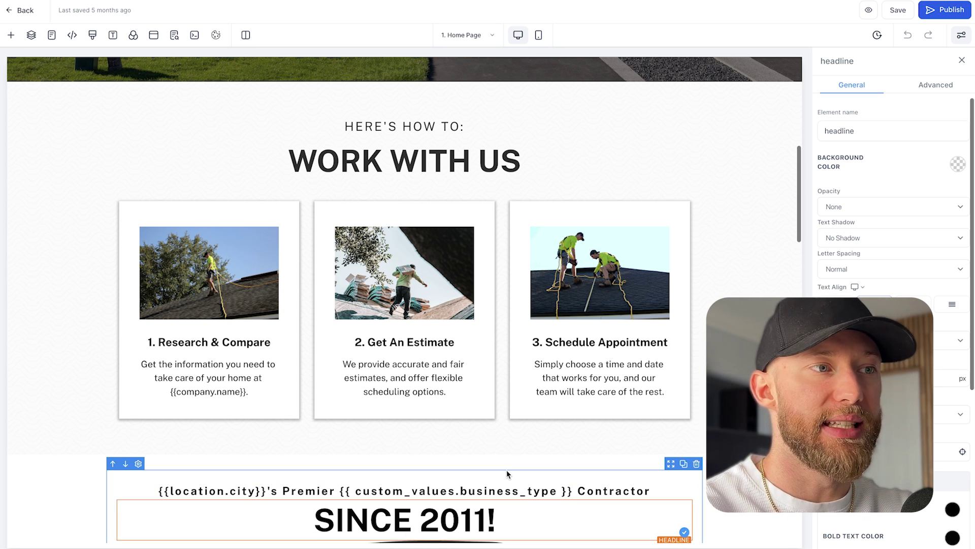
# Scroll the page builder back up to the home page hero.
pyautogui.scroll(5, 288, 483)
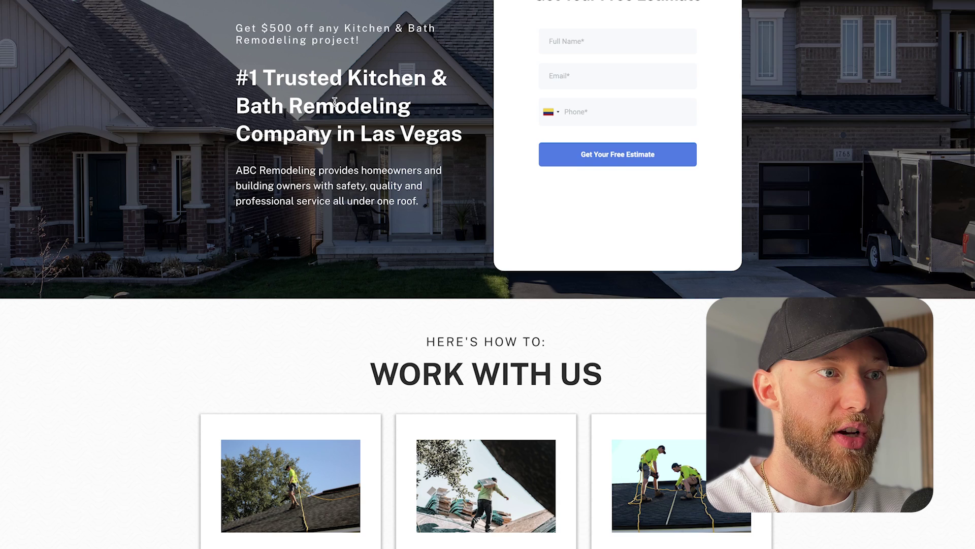
# Scroll the live page to SINCE 2011! and highlight the filled-in Las Vegas and Kitchen & Bath Remodeling text.
pyautogui.scroll(-4, 334, 101)
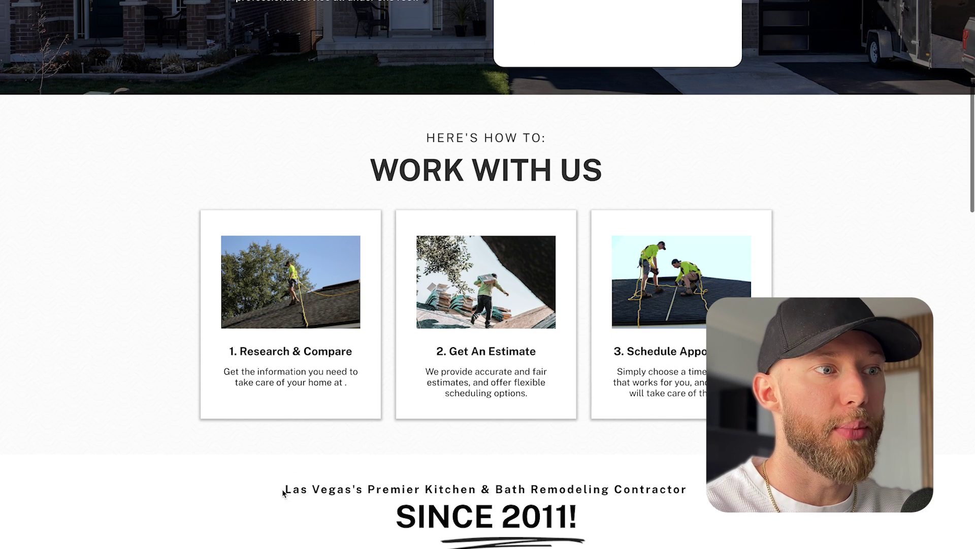
pyautogui.moveTo(285, 489); pyautogui.dragTo(602, 488)
pyautogui.click(381, 489)
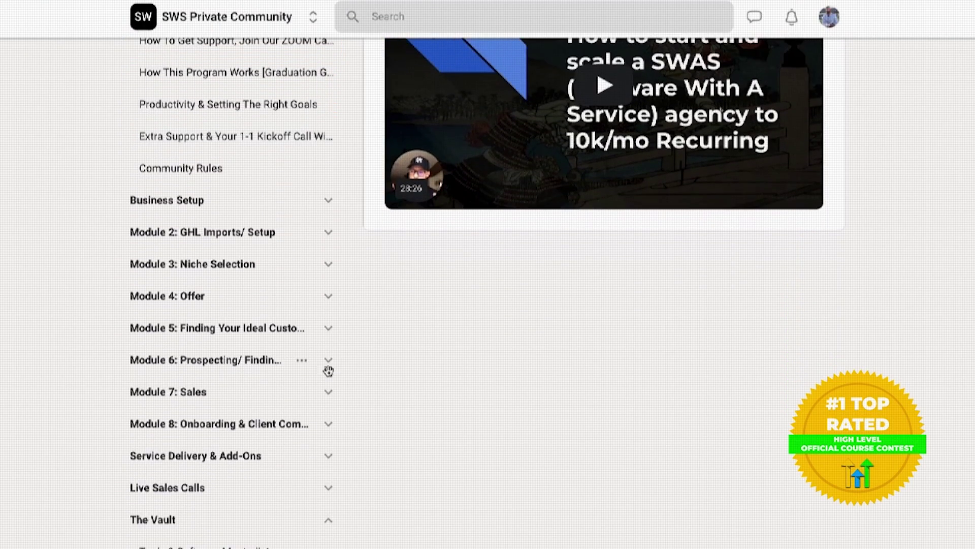
# Expand Module 6's prospecting lessons, then preview the Domains page's connect-domain form and close it.
pyautogui.click(328, 370)
pyautogui.scroll(-5, 242, 327)
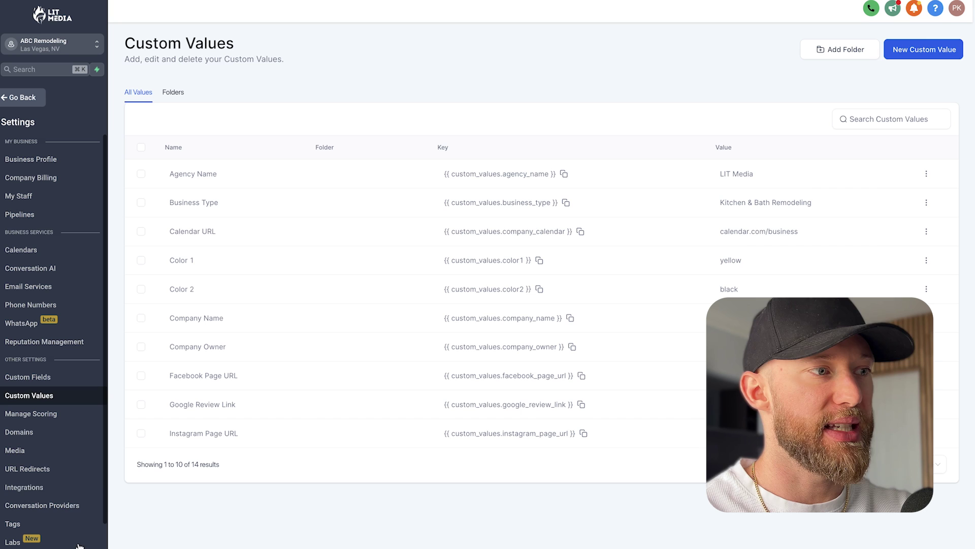
pyautogui.click(24, 433)
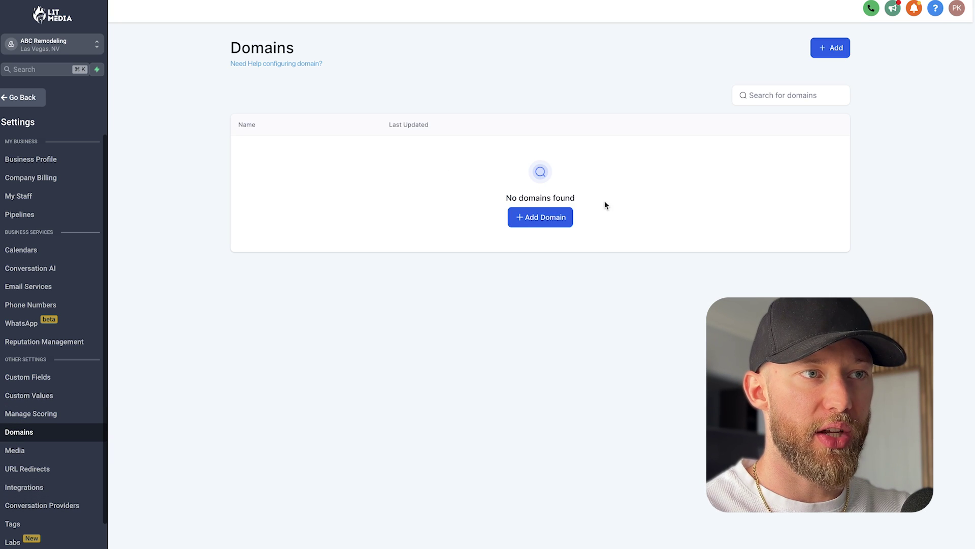
pyautogui.click(560, 217)
pyautogui.click(616, 211)
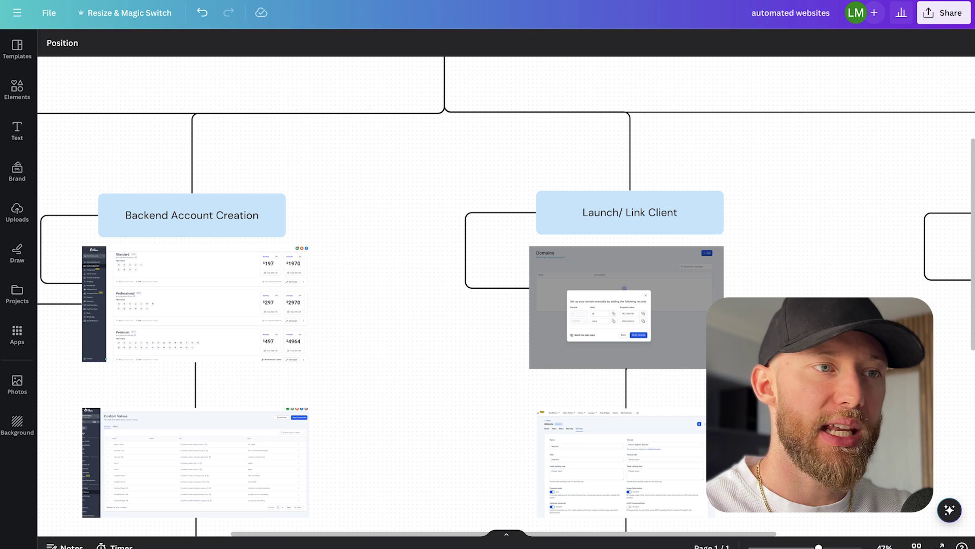
pyautogui.scroll(-4, 641, 224)
pyautogui.keyDown('ctrl'); pyautogui.scroll(2, 641, 223); pyautogui.keyUp('ctrl')
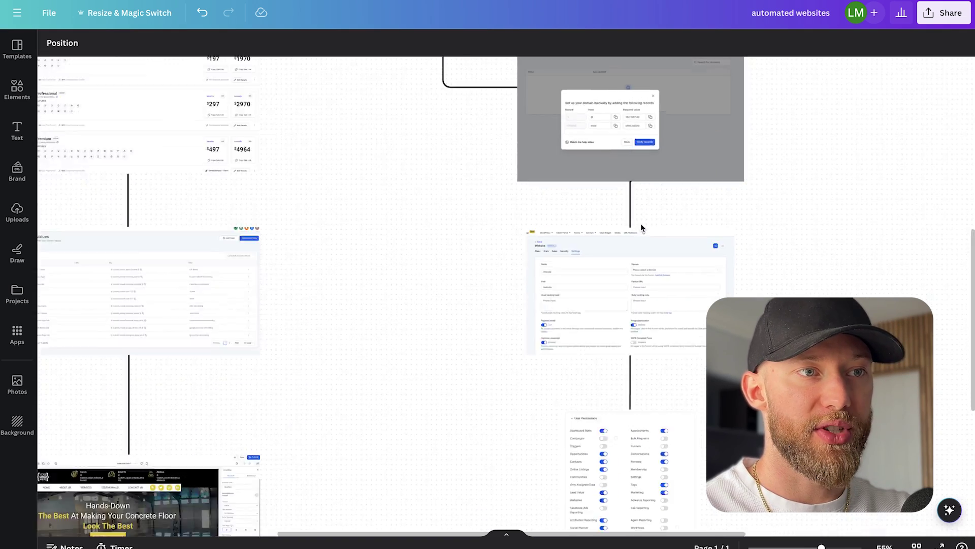
pyautogui.keyDown('ctrl'); pyautogui.scroll(5, 641, 227); pyautogui.keyUp('ctrl')
pyautogui.scroll(-3, 641, 227)
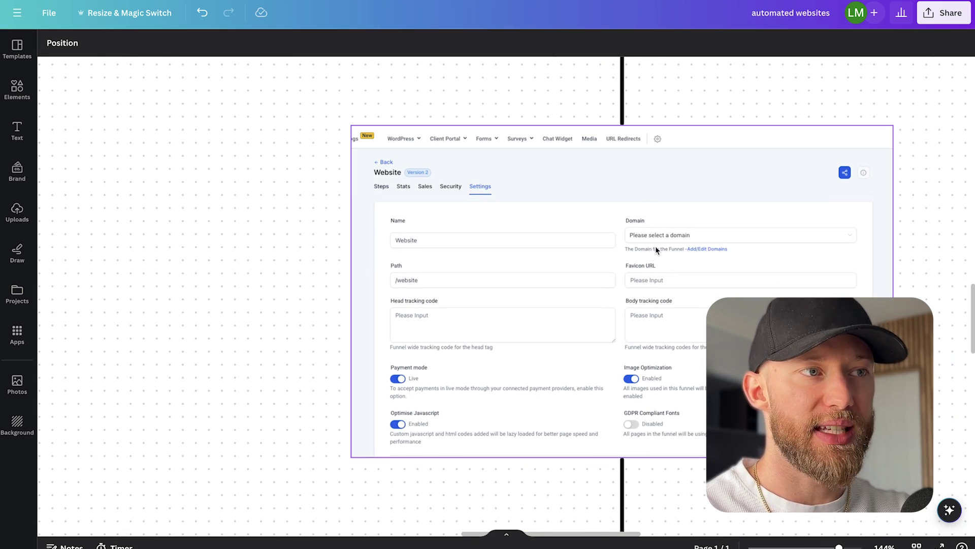
# Move the Canva flowchart past Launch/Link Client to the Track & Upsell dashboard screenshots.
pyautogui.scroll(-10, 655, 246)
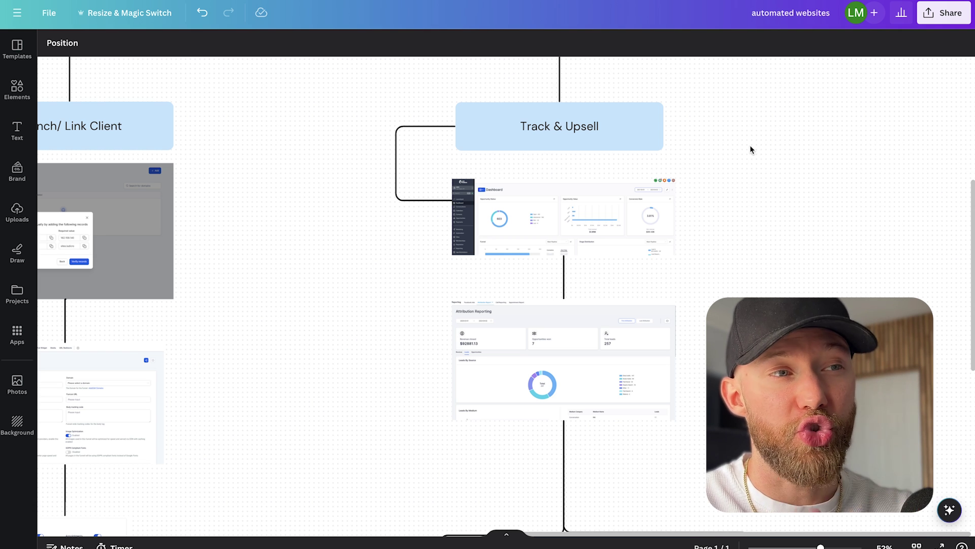
# Zoom onto the Attribution Reporting screenshot showing $92881.13 revenue and 257 total leads.
pyautogui.scroll(5, 585, 257)
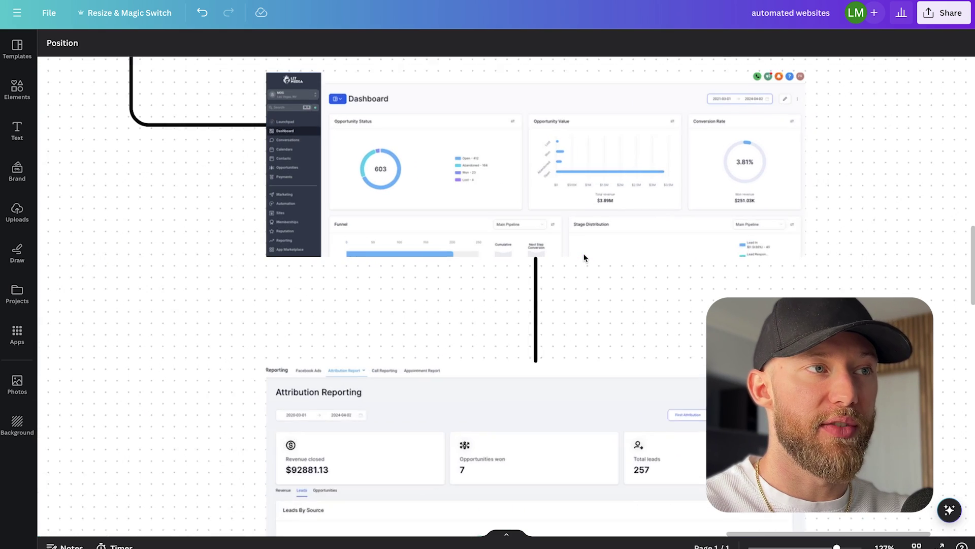
pyautogui.scroll(-6, 566, 200)
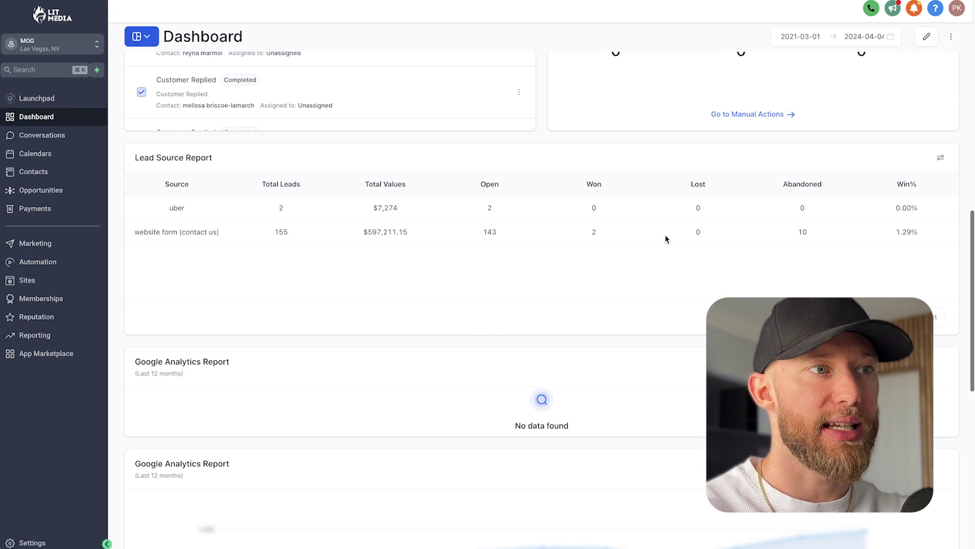
# Scroll the live Lit Media dashboard down to the Lead Source Report.
pyautogui.scroll(15, 665, 239)
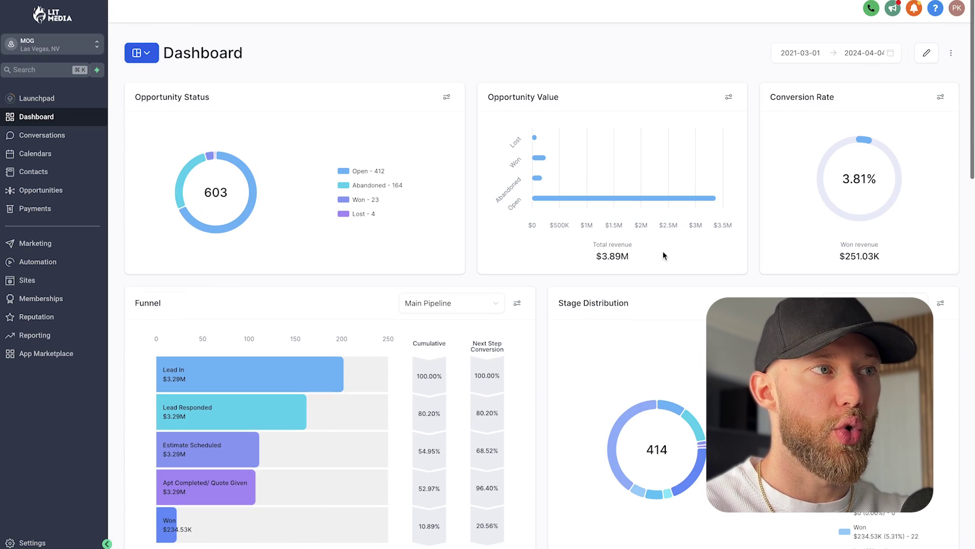
pyautogui.moveTo(629, 251)
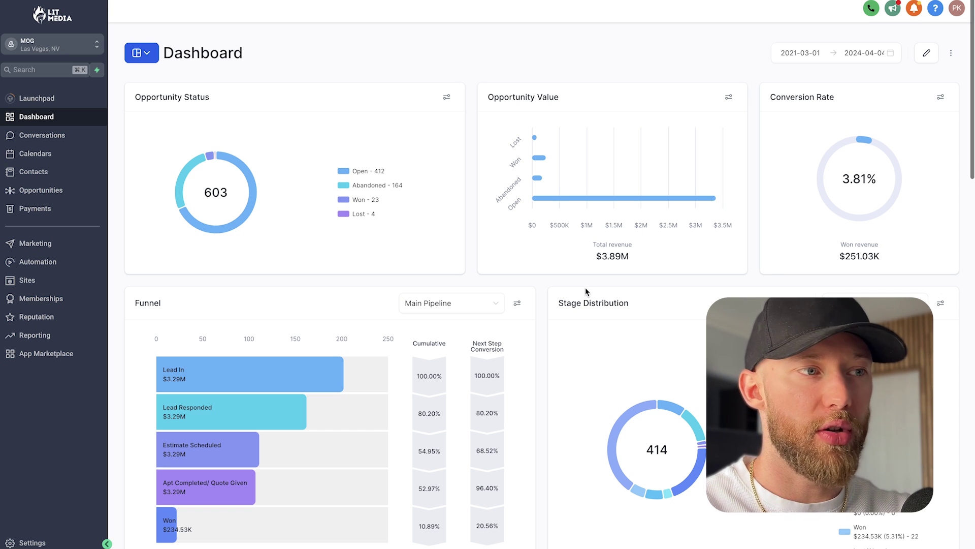
pyautogui.scroll(-12, 585, 288)
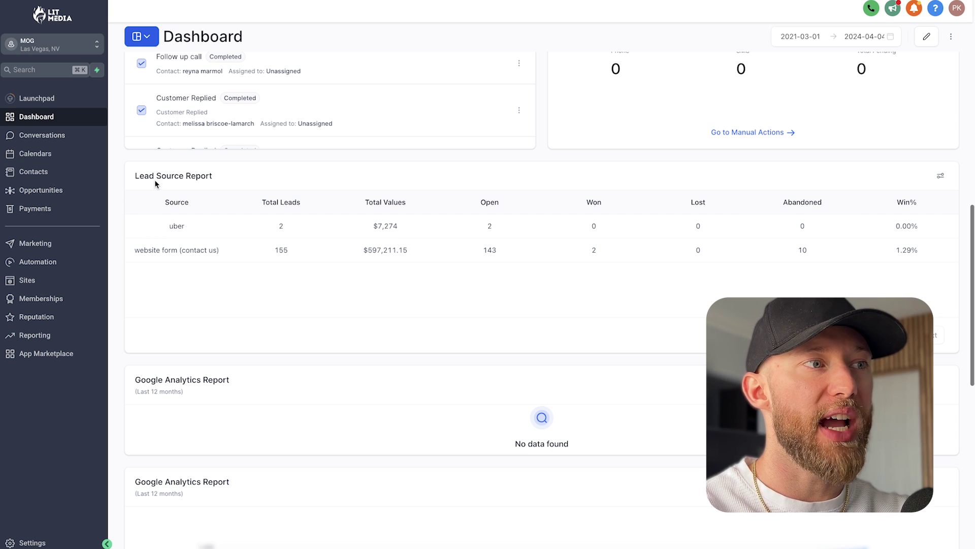
# Highlight the Lead Source Report heading, page through its sources, and point out the uber row.
pyautogui.tripleClick(157, 175)
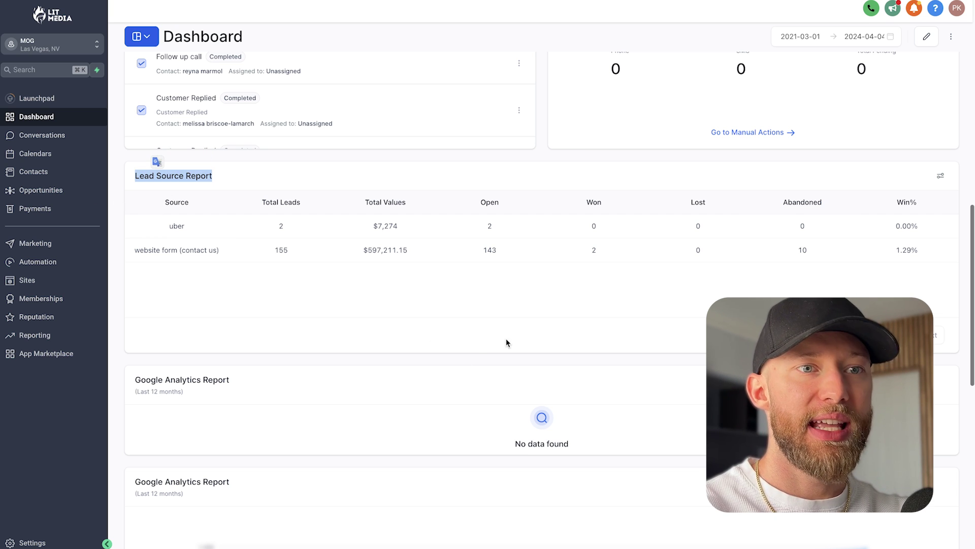
pyautogui.click(895, 335)
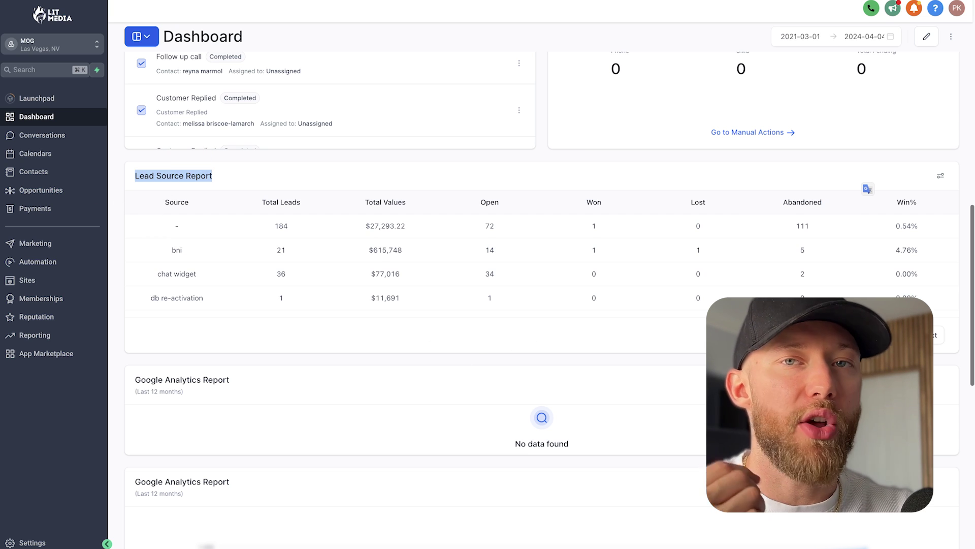
pyautogui.click(435, 347)
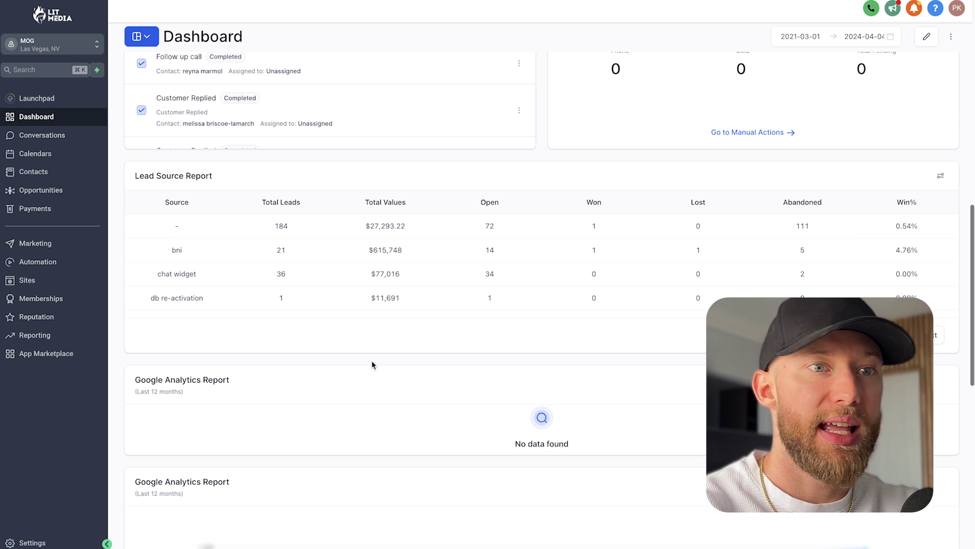
pyautogui.click(932, 335)
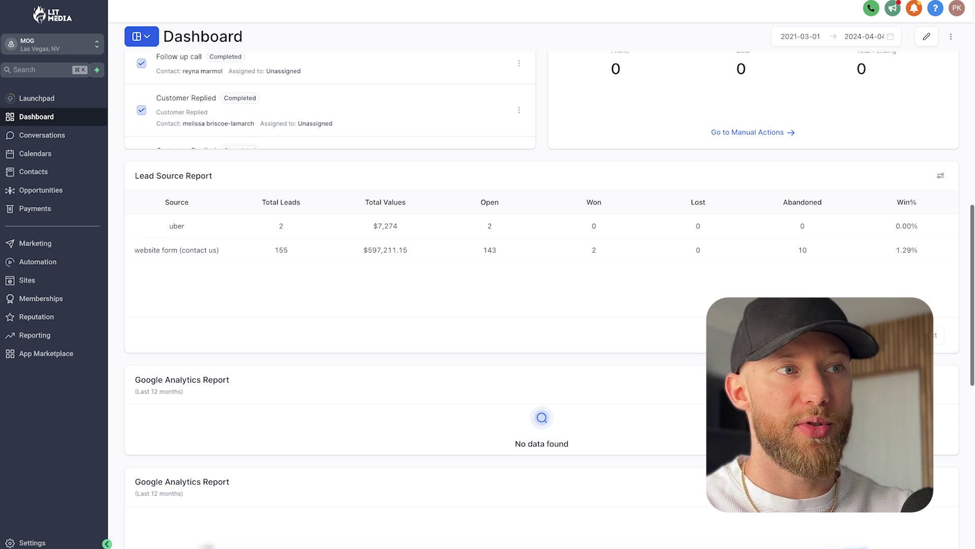
pyautogui.click(176, 227)
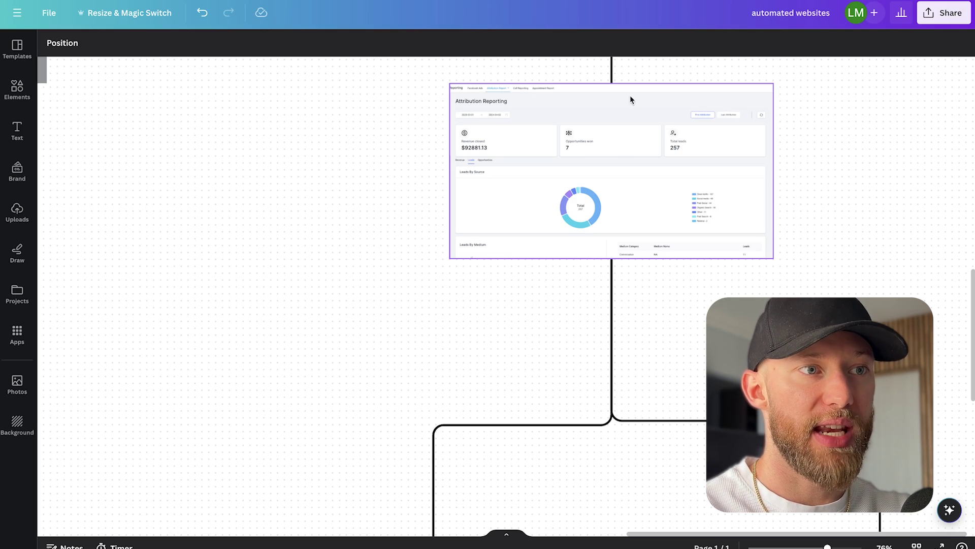
# Zoom in and out on the Automation recipes screenshot in Canva.
pyautogui.scroll(-8, 514, 262)
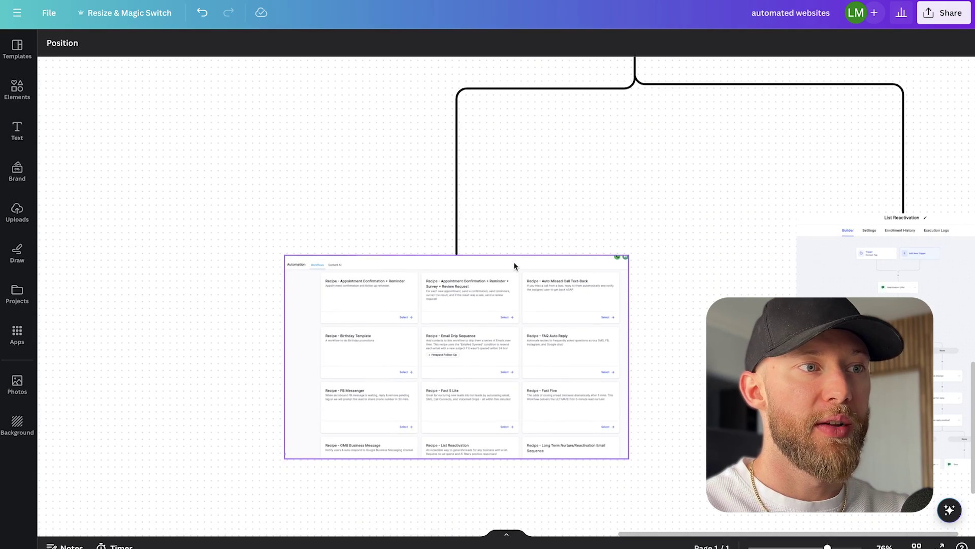
pyautogui.scroll(5, 514, 261)
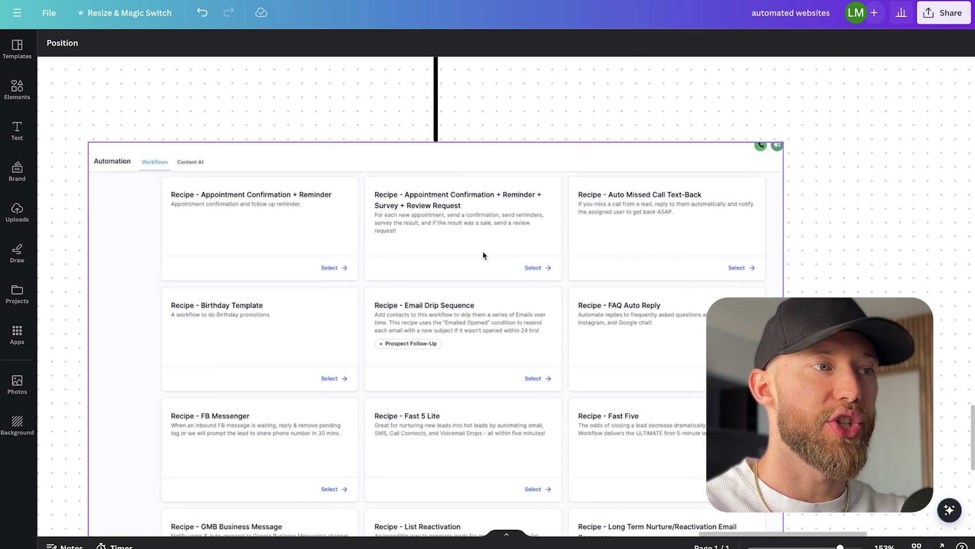
pyautogui.scroll(-3, 483, 251)
pyautogui.scroll(2, 483, 251)
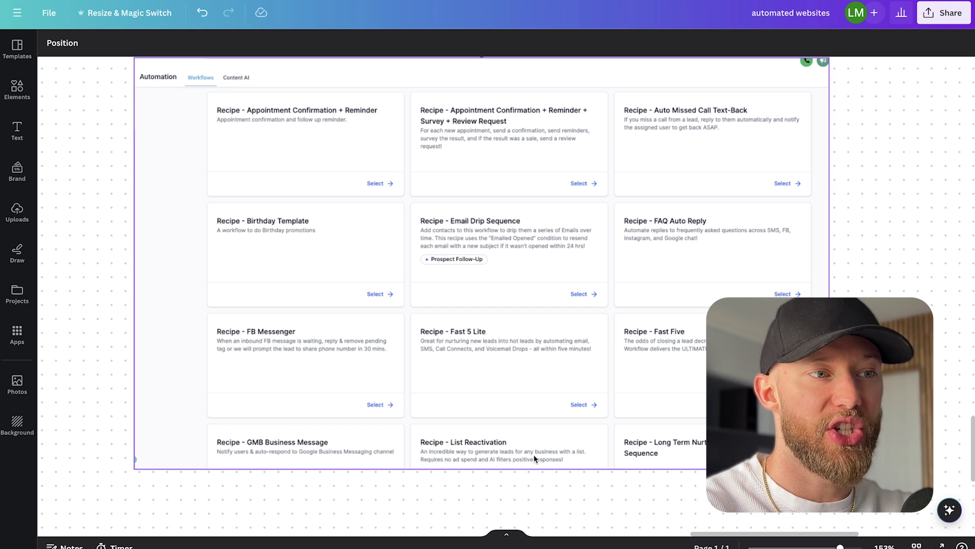
# Pan the canvas right to the List Reactivation workflow screenshot.
pyautogui.hscroll(4, 563, 422)
pyautogui.hscroll(8, 564, 422)
pyautogui.scroll(2, 564, 421)
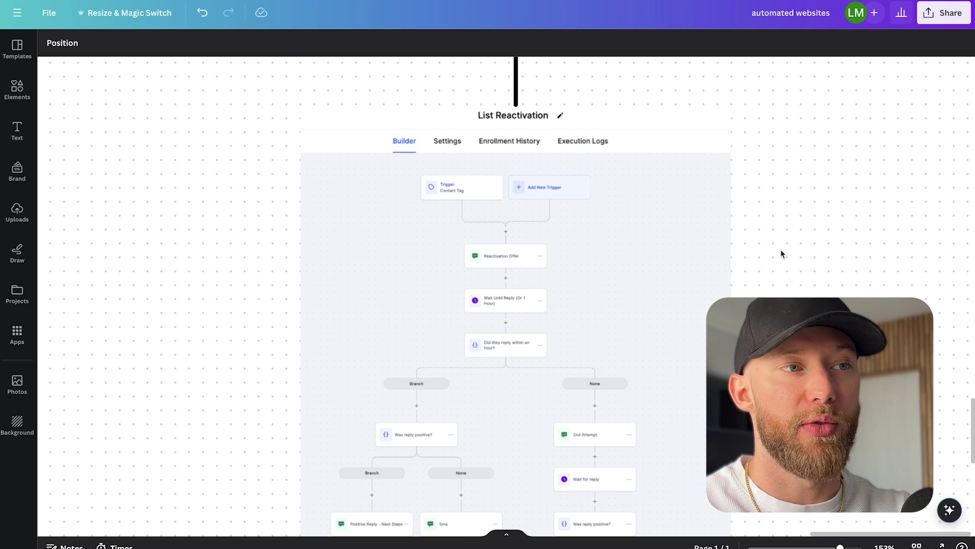
# Zoom into the List Reactivation workflow and scroll down to its lower branches.
pyautogui.scroll(-2, 579, 251)
pyautogui.scroll(2, 530, 191)
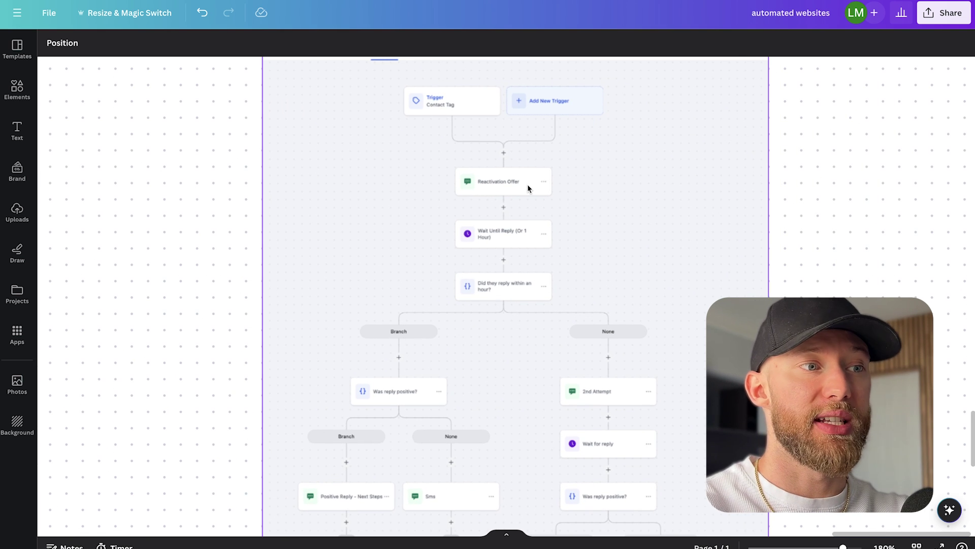
pyautogui.scroll(-3, 528, 188)
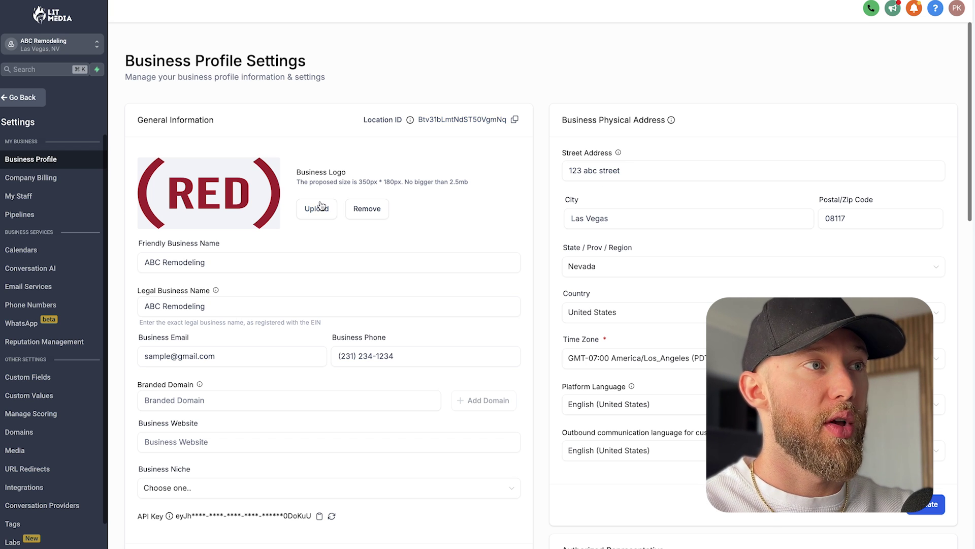
# Scroll ABC Remodeling's Business Profile down to Missed Call Text Back and click into its message.
pyautogui.scroll(-1, 245, 201)
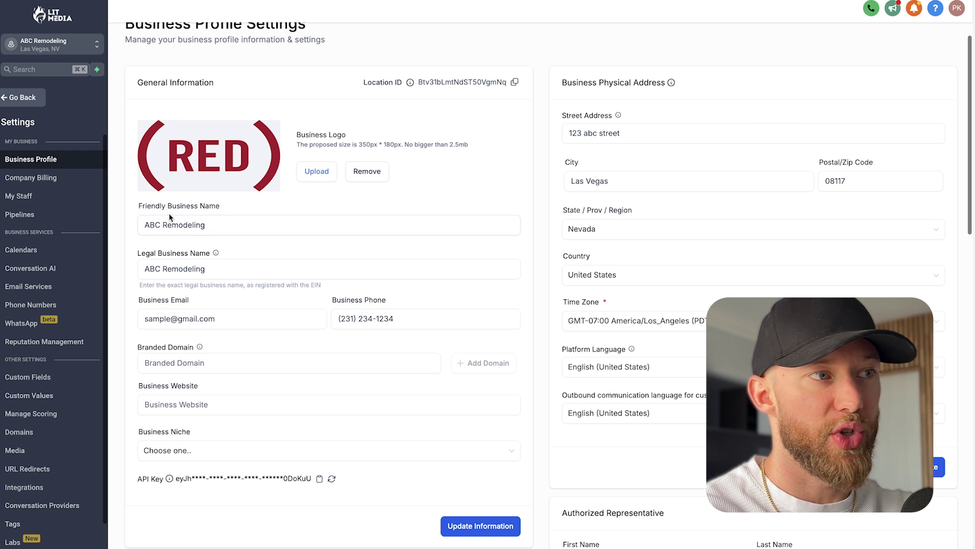
pyautogui.scroll(-1, 248, 286)
pyautogui.scroll(-2, 247, 286)
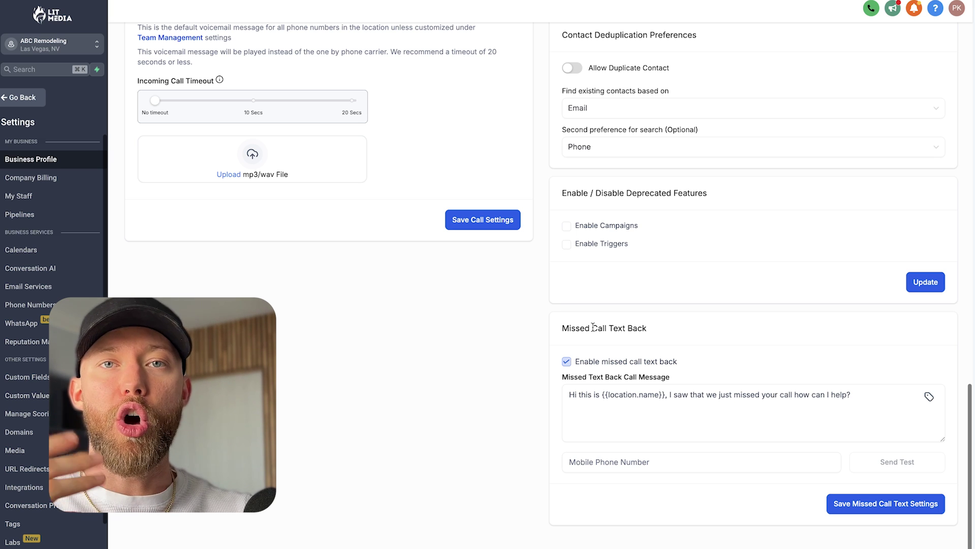
pyautogui.click(636, 429)
pyautogui.click(604, 393)
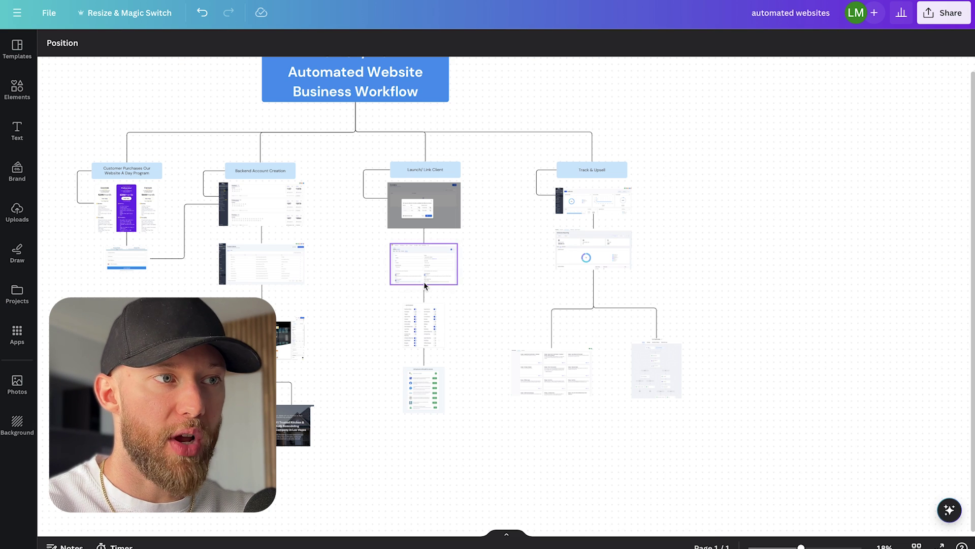
# Zoom onto the concrete-floor website screenshot, then back out to the full four-stage flowchart.
pyautogui.scroll(-3, 245, 293)
pyautogui.hscroll(-2, 244, 293)
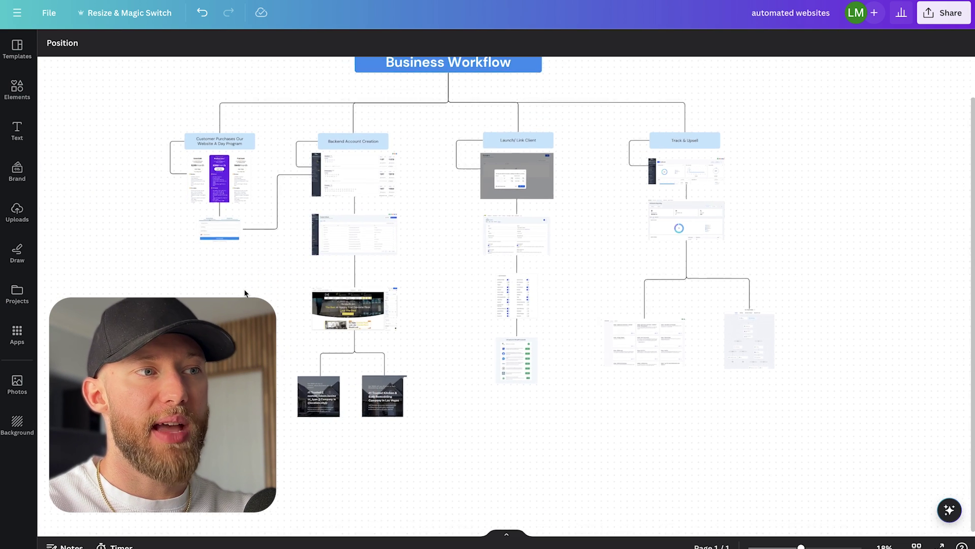
pyautogui.keyDown('ctrl'); pyautogui.scroll(5, 443, 268); pyautogui.keyUp('ctrl')
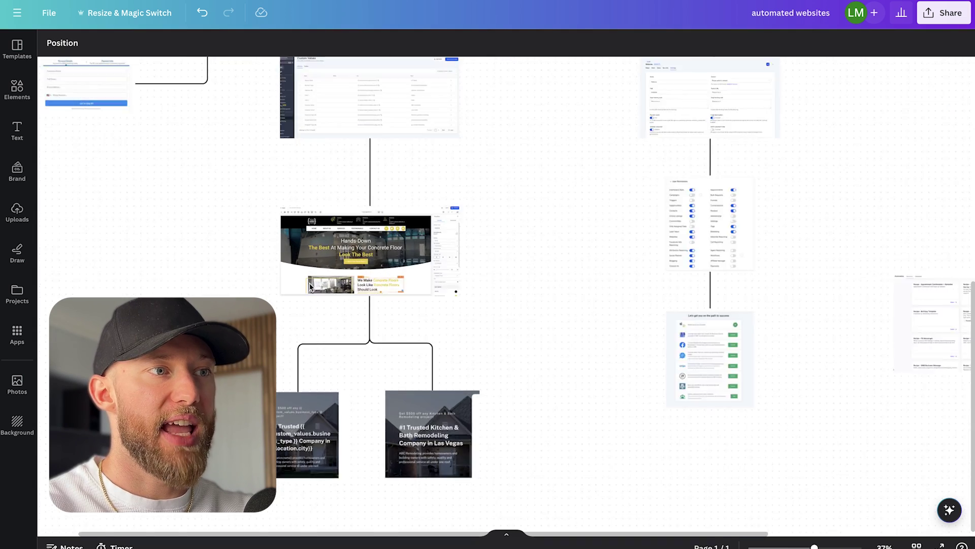
pyautogui.keyDown('ctrl'); pyautogui.scroll(3, 443, 268); pyautogui.keyUp('ctrl')
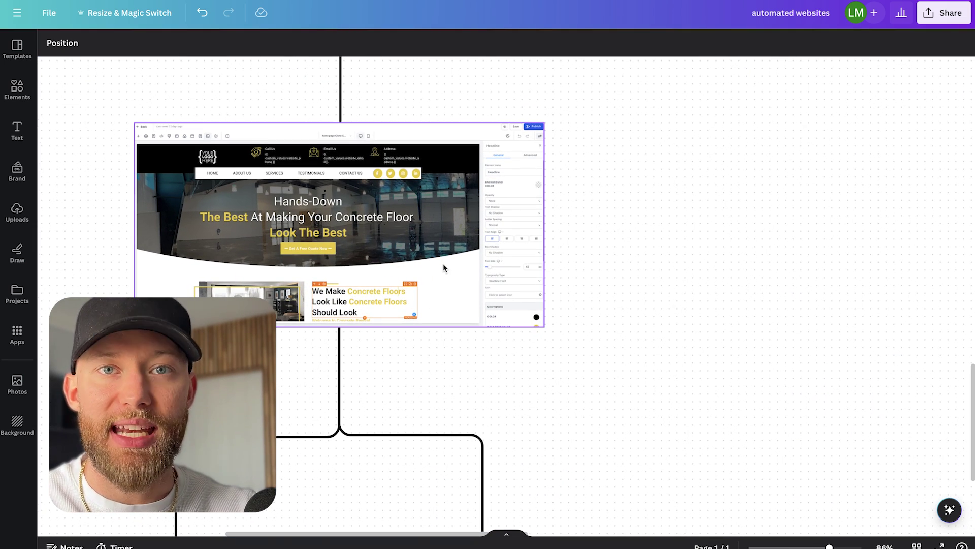
pyautogui.keyDown('ctrl'); pyautogui.scroll(2, 443, 267); pyautogui.keyUp('ctrl')
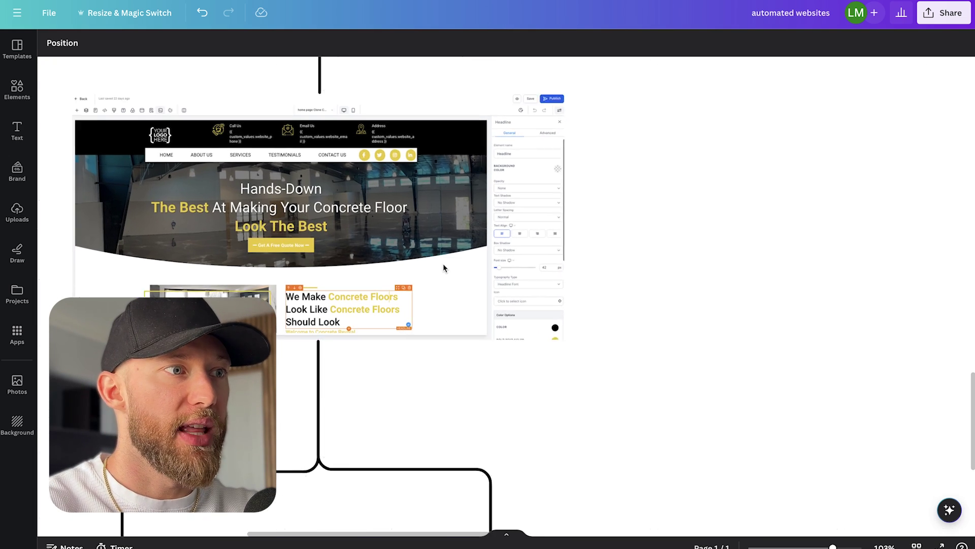
pyautogui.hscroll(-3, 308, 257)
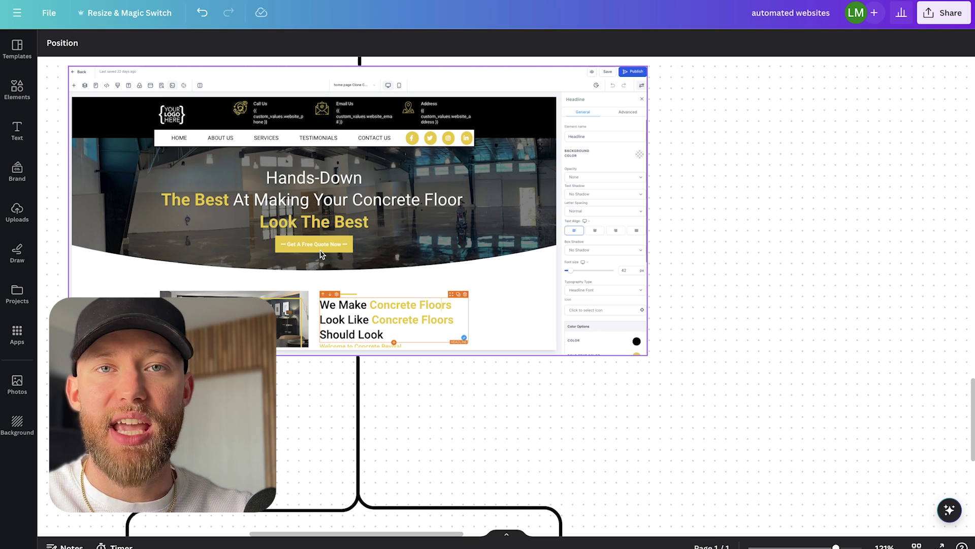
pyautogui.scroll(-10, 471, 356)
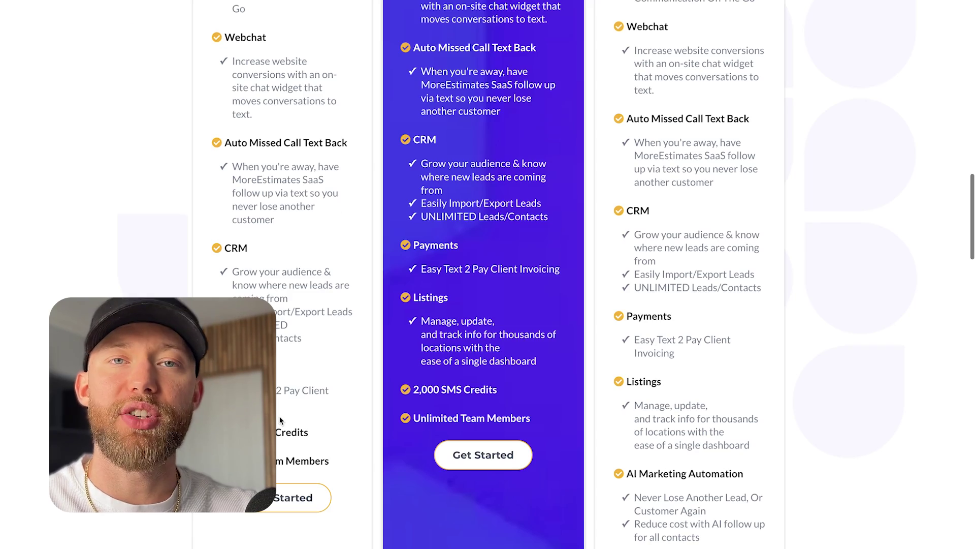
# Scroll up to the Essentials, Professional and Platinum plans and highlight Professional's $399/month price.
pyautogui.scroll(3, 279, 416)
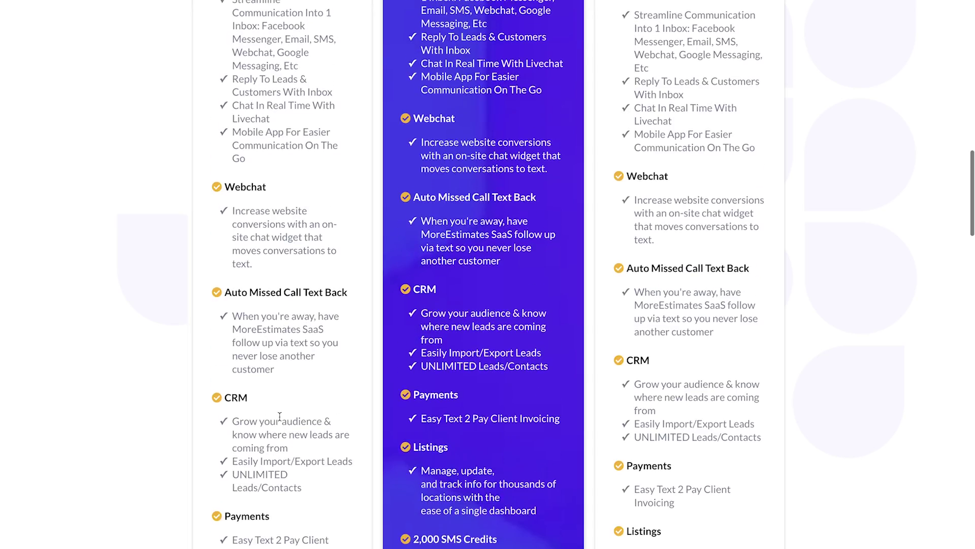
pyautogui.scroll(6, 279, 416)
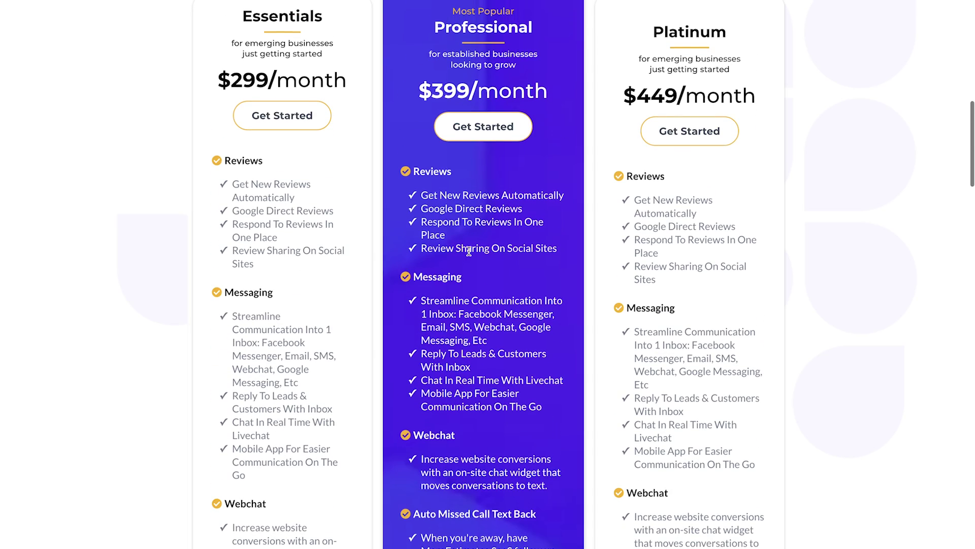
pyautogui.moveTo(548, 91); pyautogui.dragTo(419, 95)
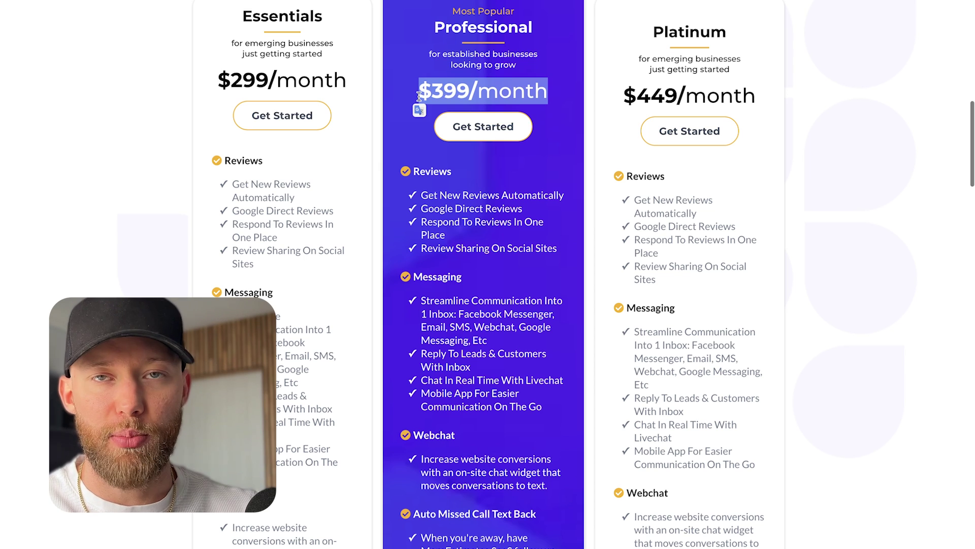